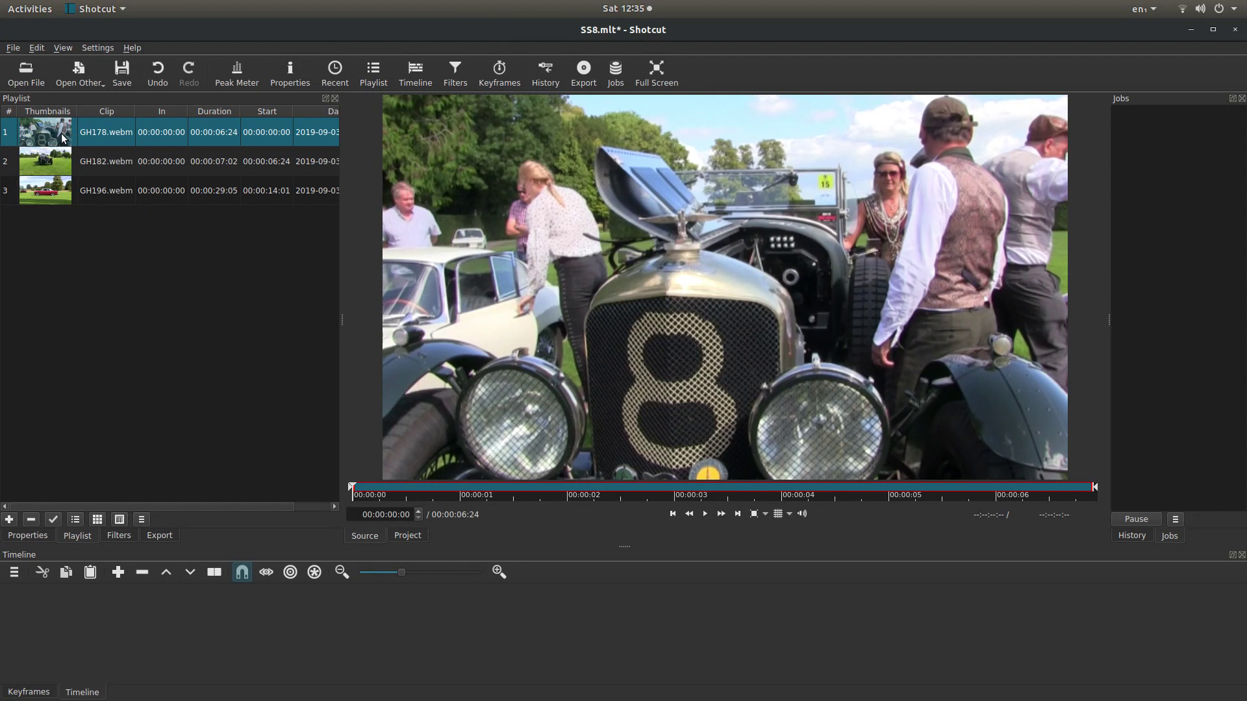
- Place GH178.webm on the V1 track and zoom the timeline so the clip fills it
drag(60, 137, 65, 643)
click(125, 646)
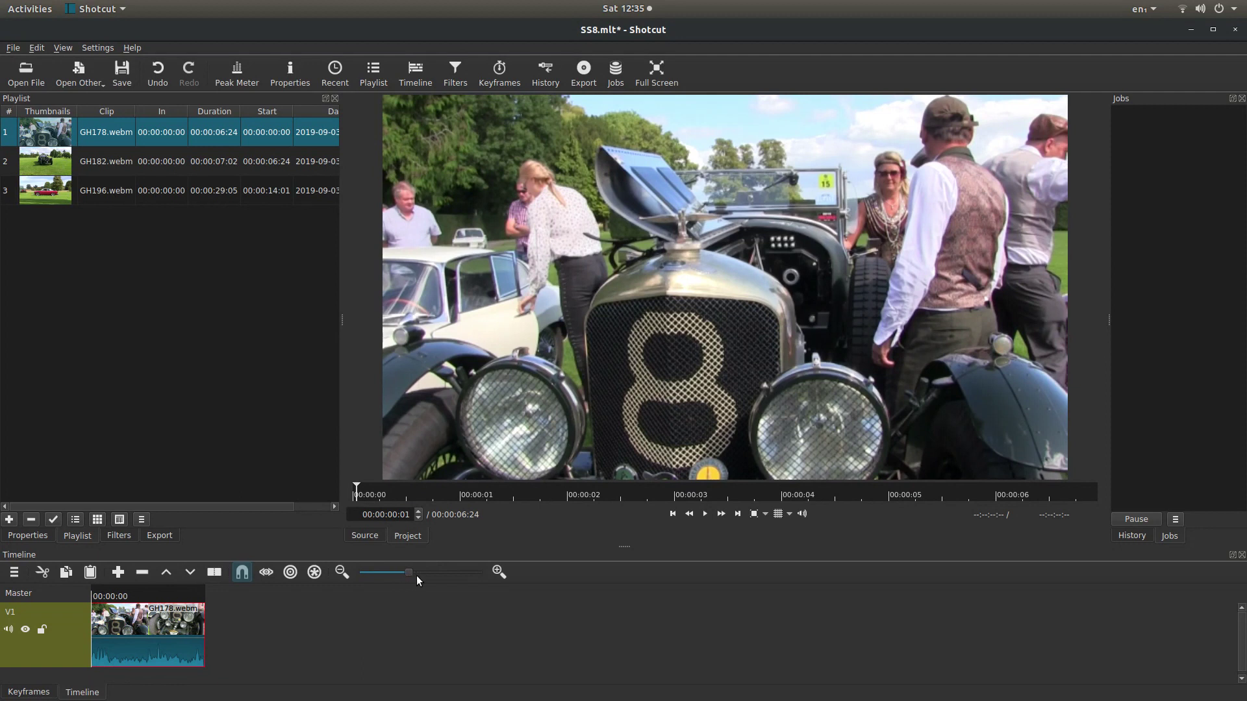
drag(441, 577, 443, 578)
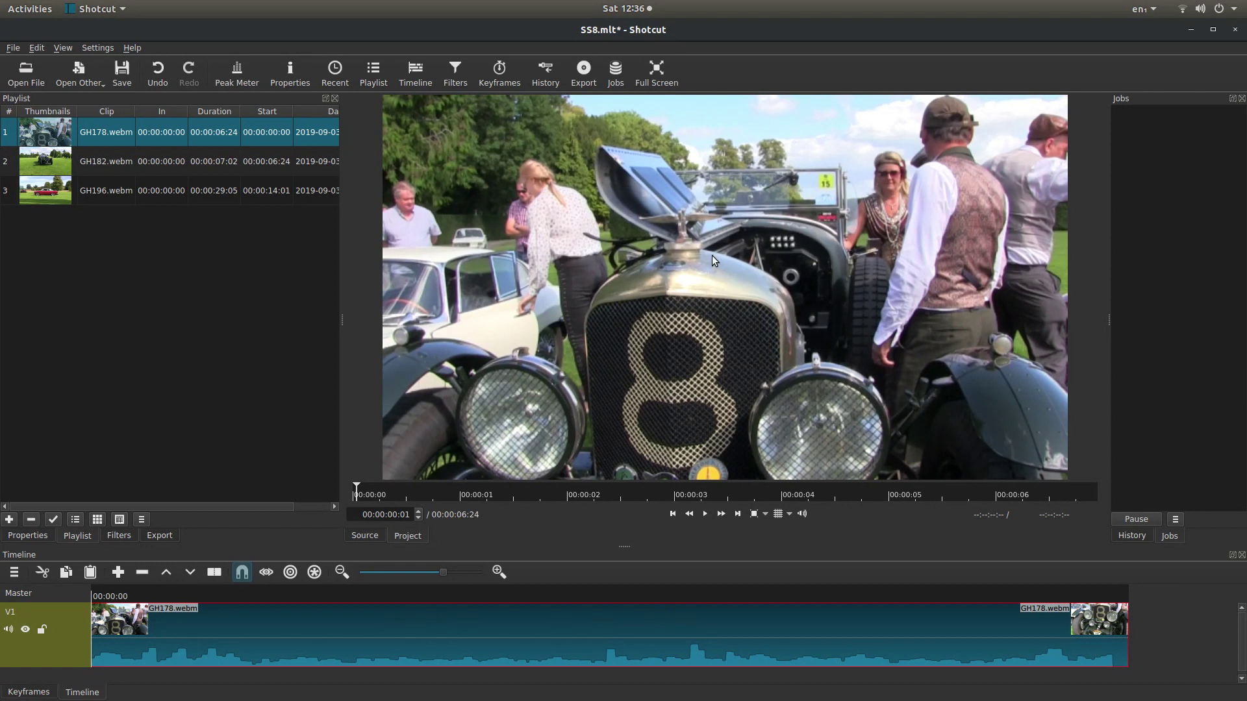
- Apply the Favourite Size and Position filter to the GH178.webm clip
click(117, 535)
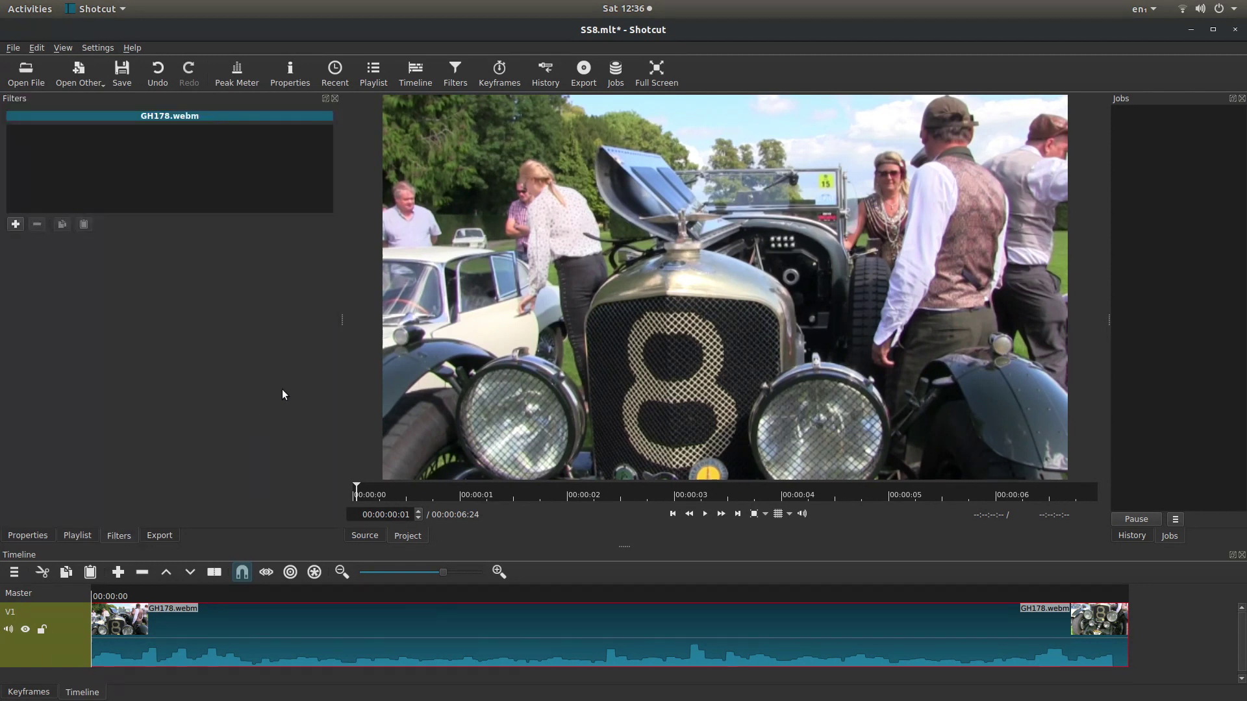
click(18, 225)
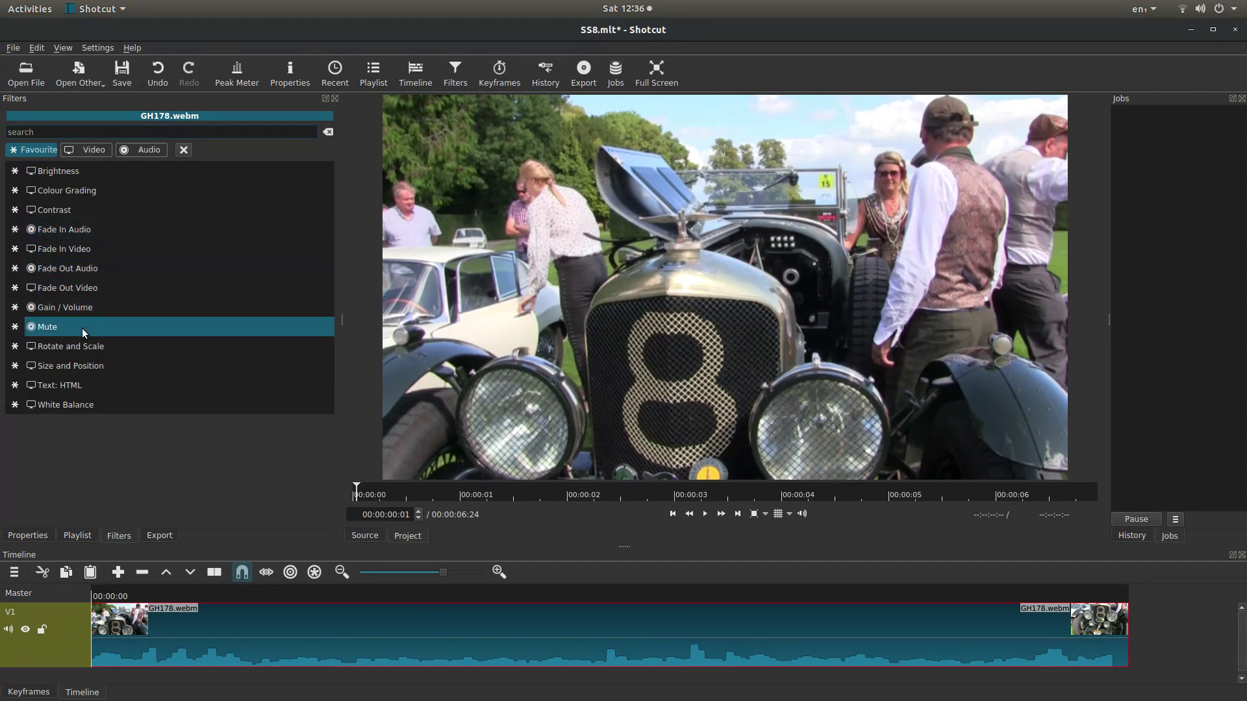
click(130, 366)
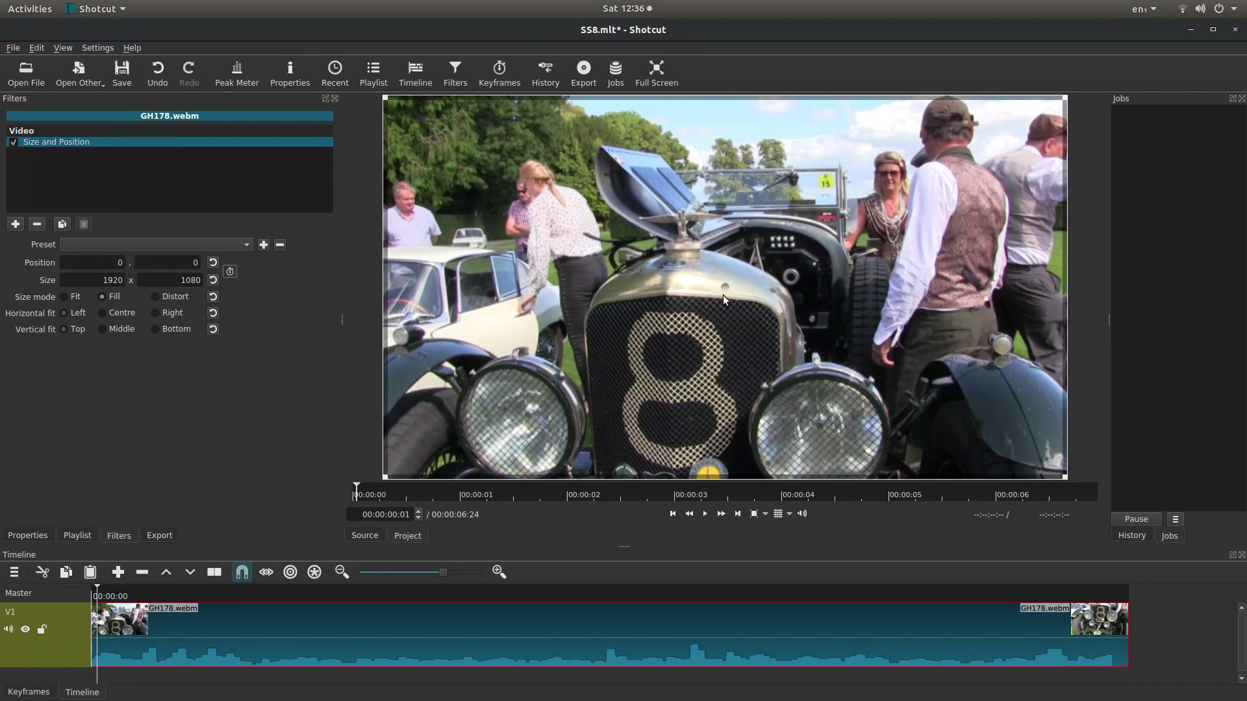
- Position GH178 at X 0, Y 540, keeping its size at 1920x1080
drag(725, 289, 722, 435)
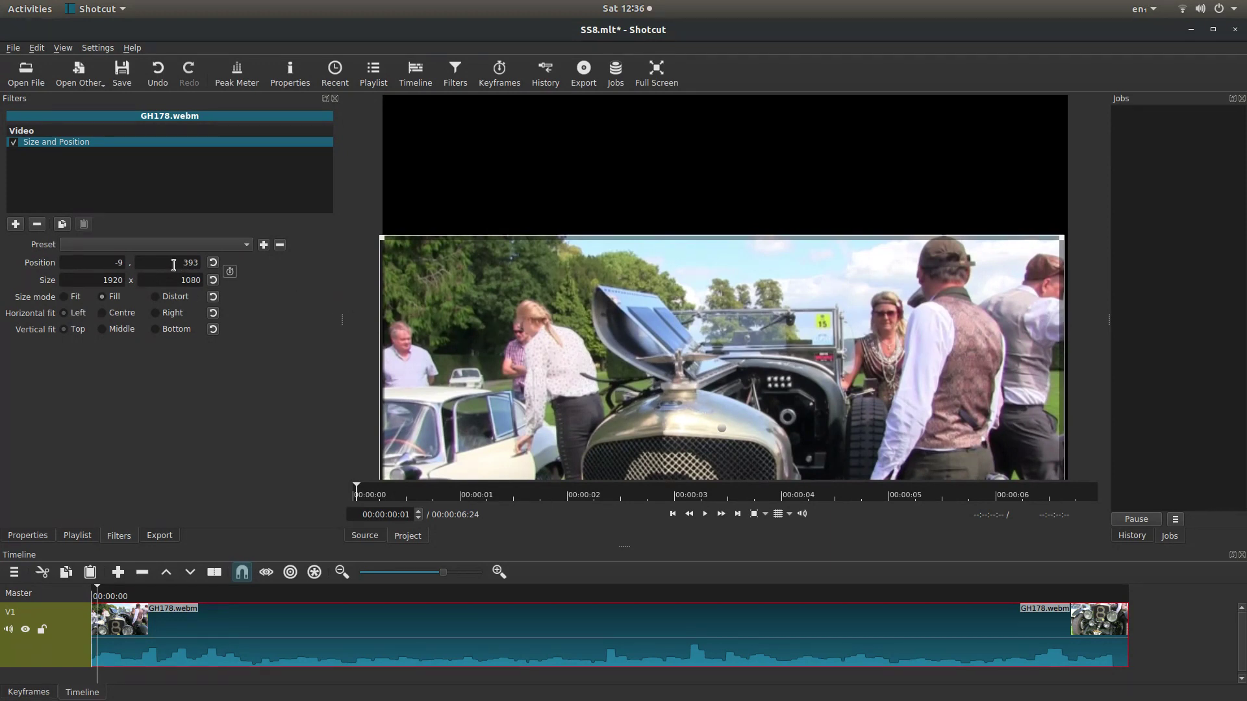
drag(181, 263, 196, 265)
text(540)
click(408, 639)
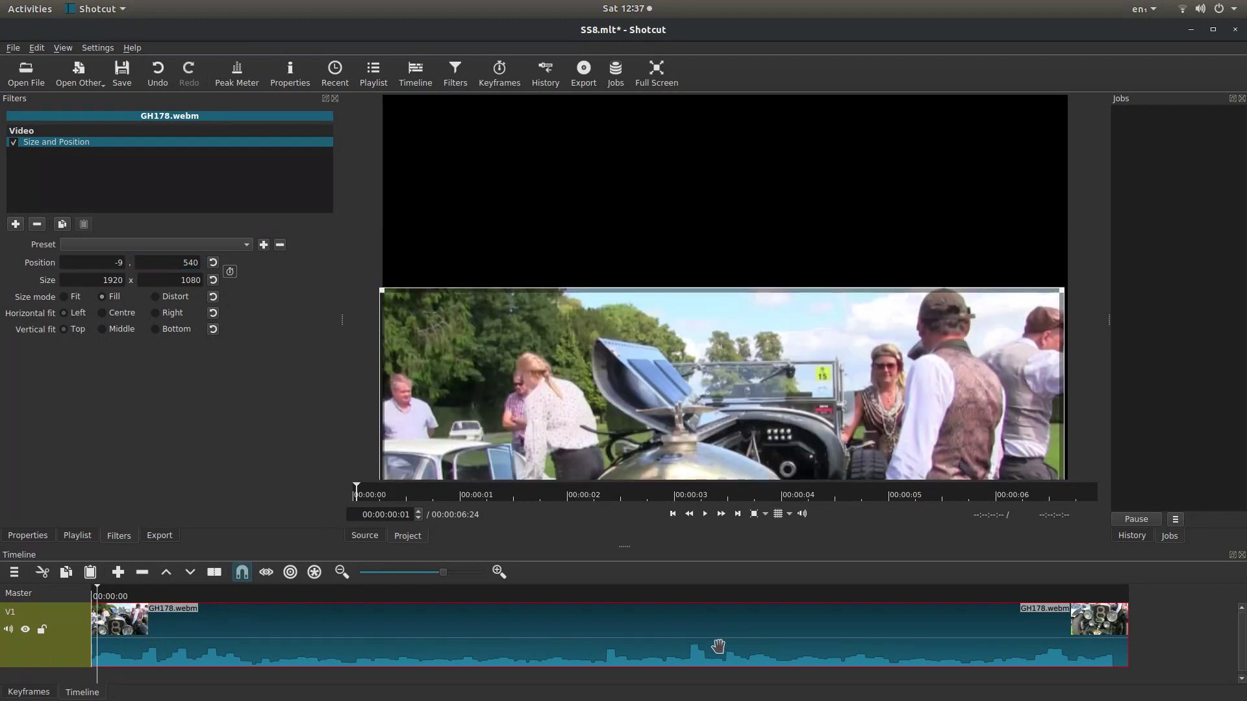
drag(105, 260, 128, 263)
text(0)
click(435, 637)
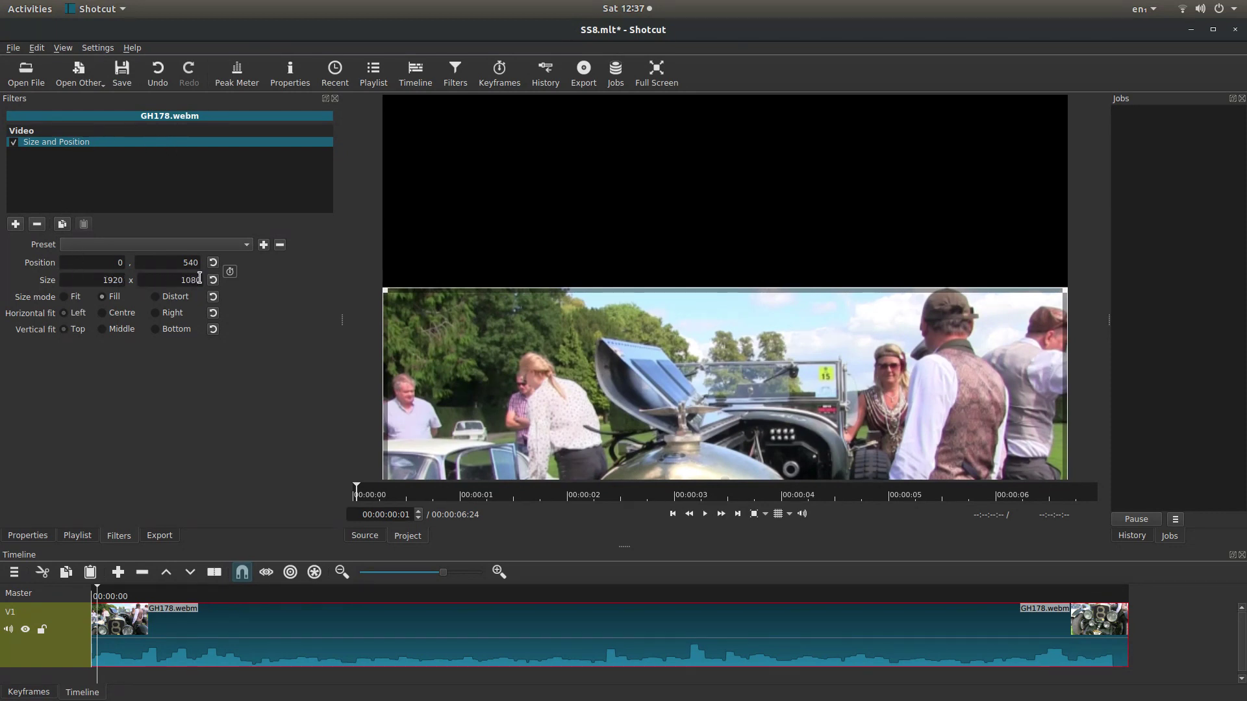
drag(96, 278, 124, 277)
- Add a new video track V2 above V1
click(73, 621)
right_click(74, 621)
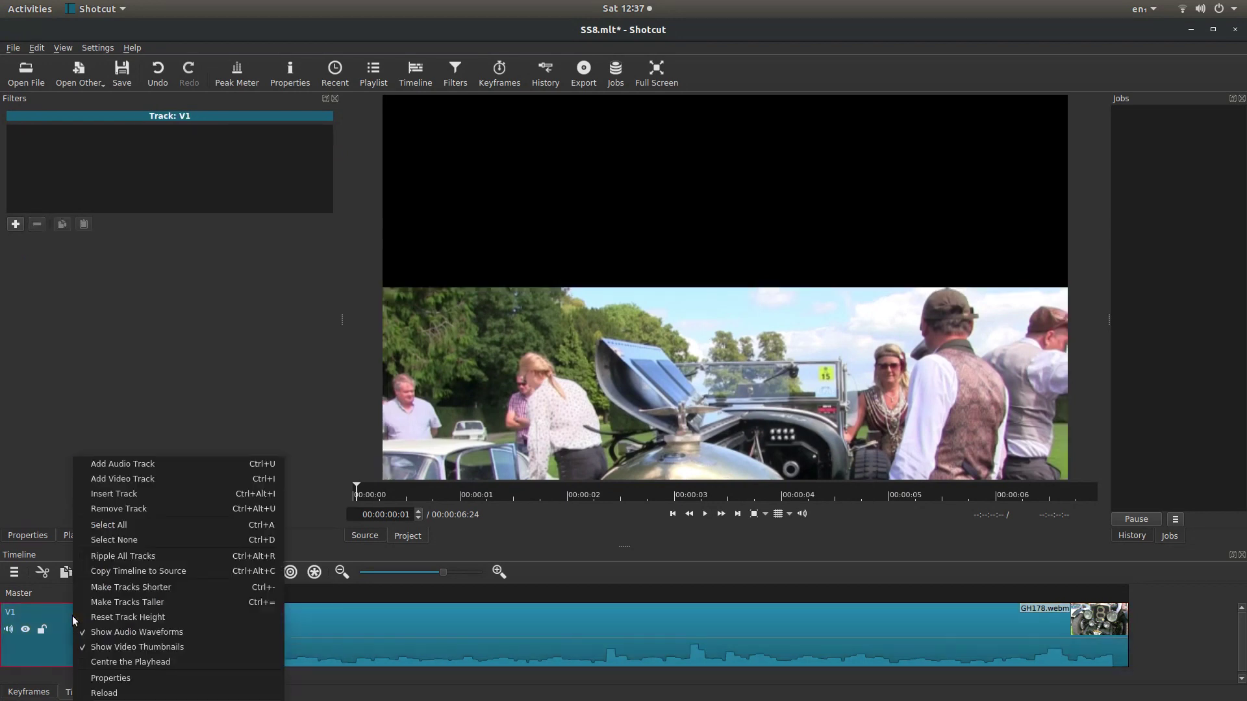
click(140, 481)
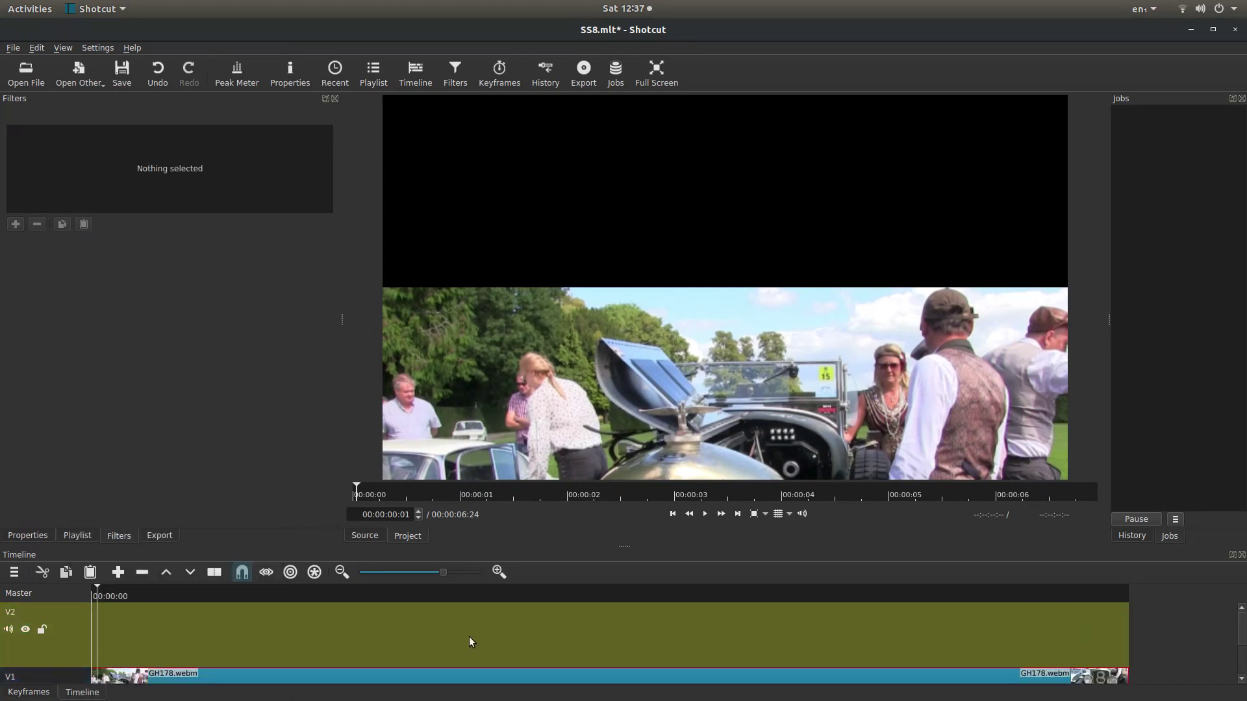
- Place GH182.webm from the Playlist at the start of track V2
click(76, 537)
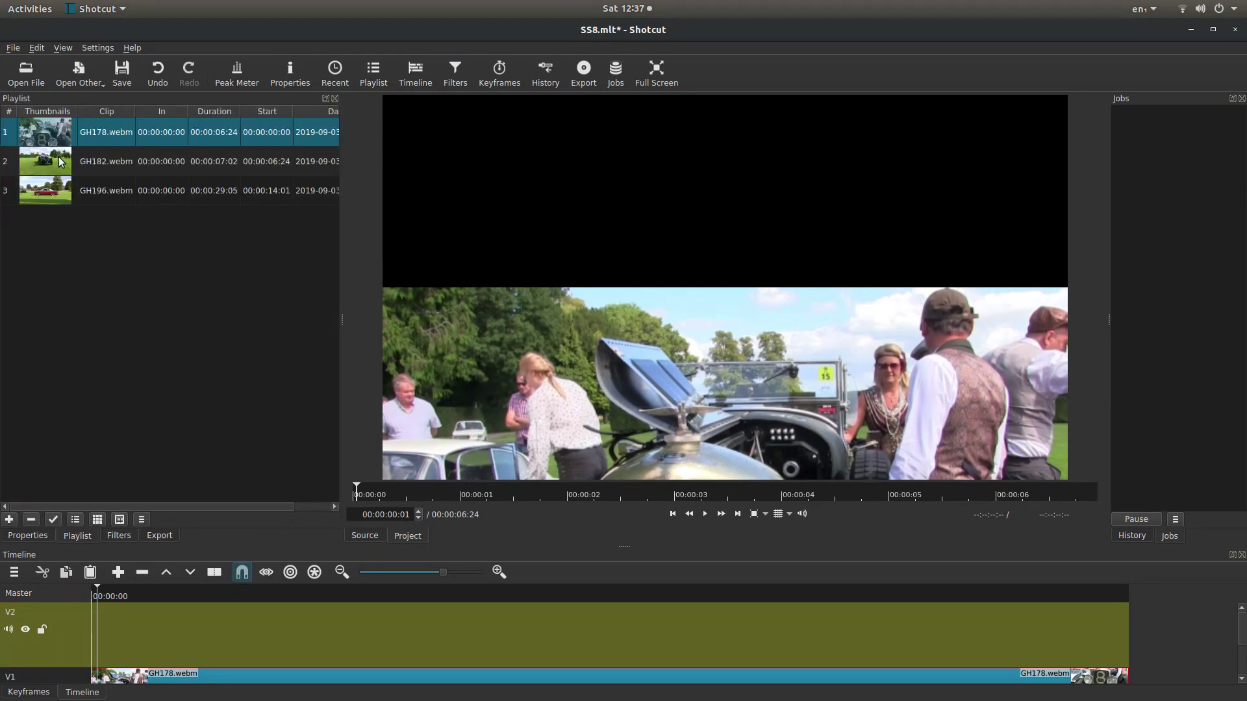
drag(63, 162, 351, 658)
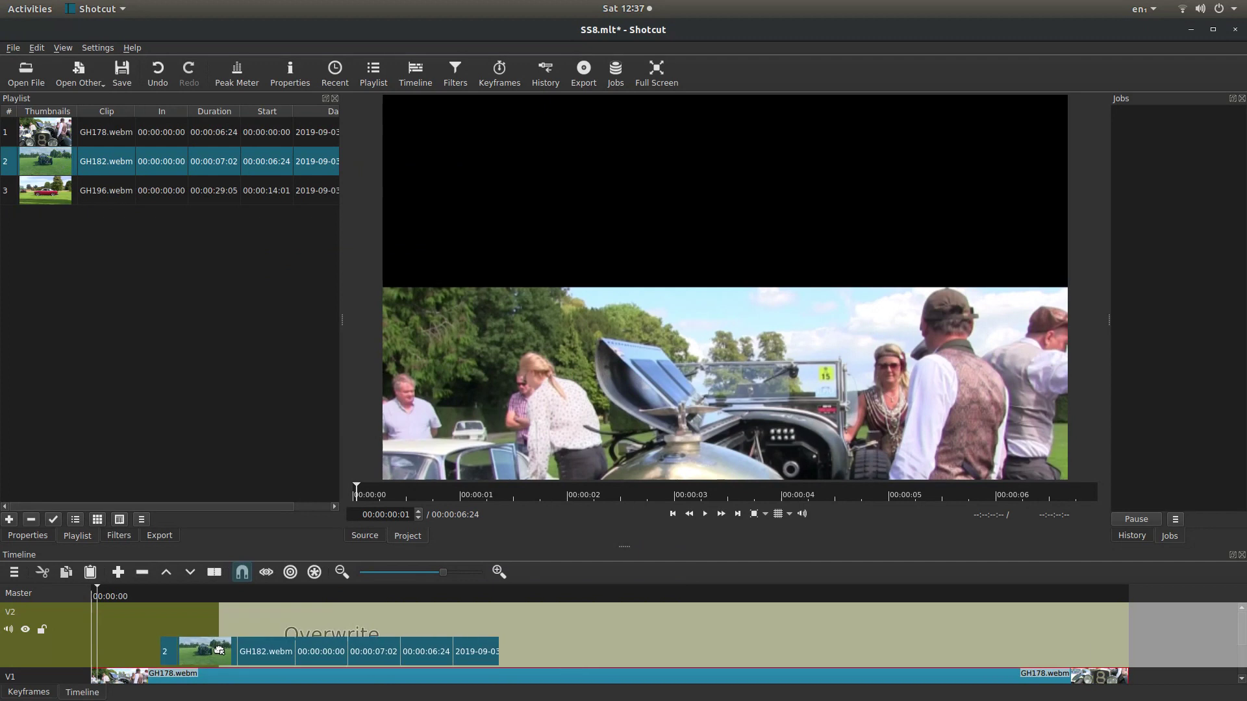
drag(219, 650, 399, 643)
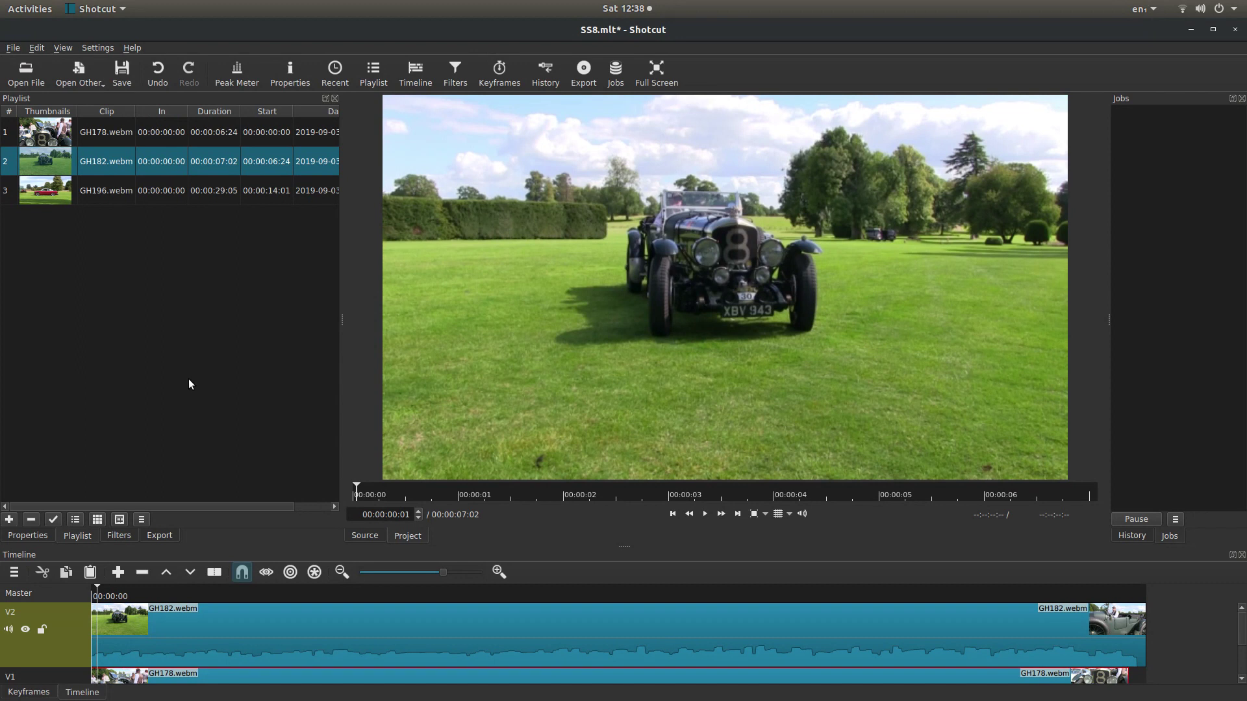
- Give the GH182 clip on V2 a Blend Mode filter set to Add
click(115, 535)
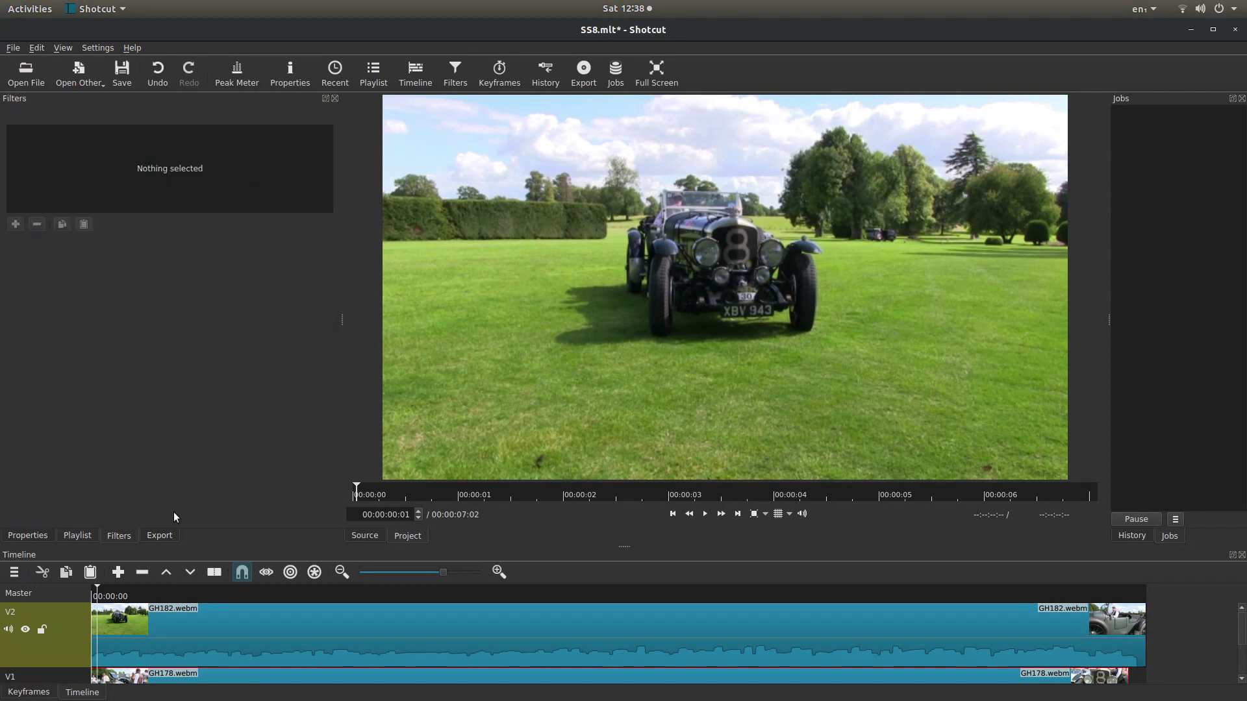
click(425, 625)
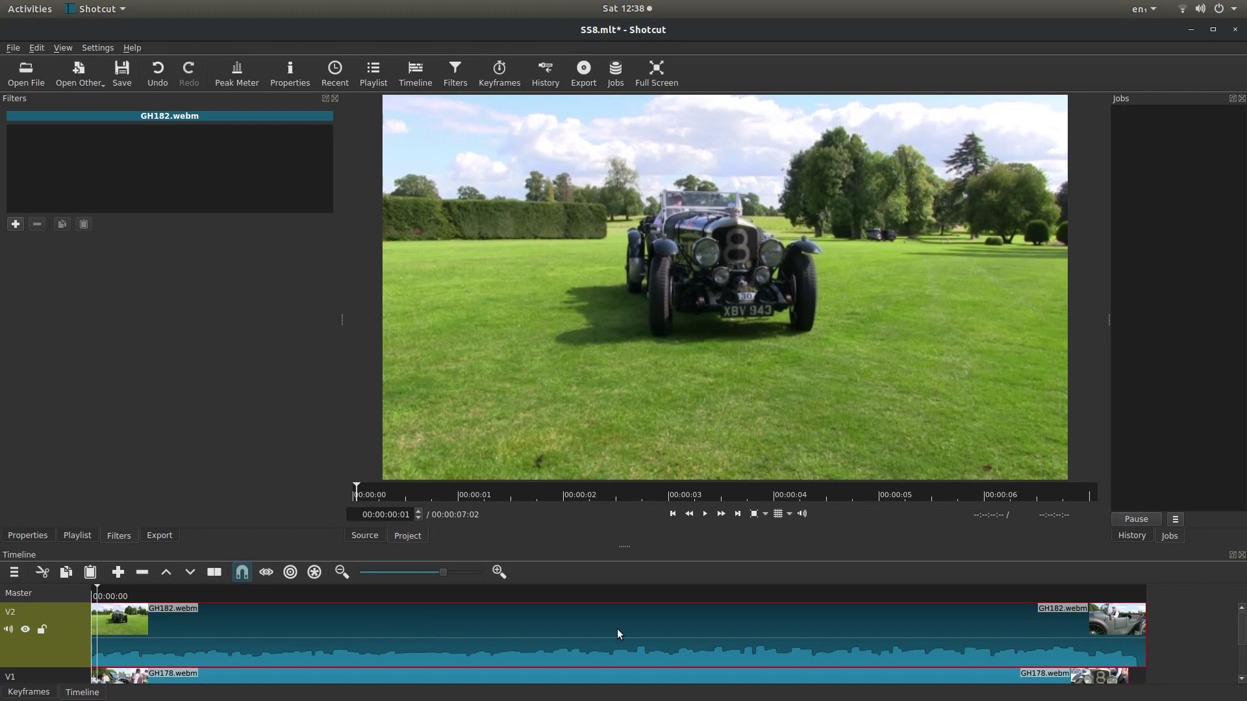
click(14, 226)
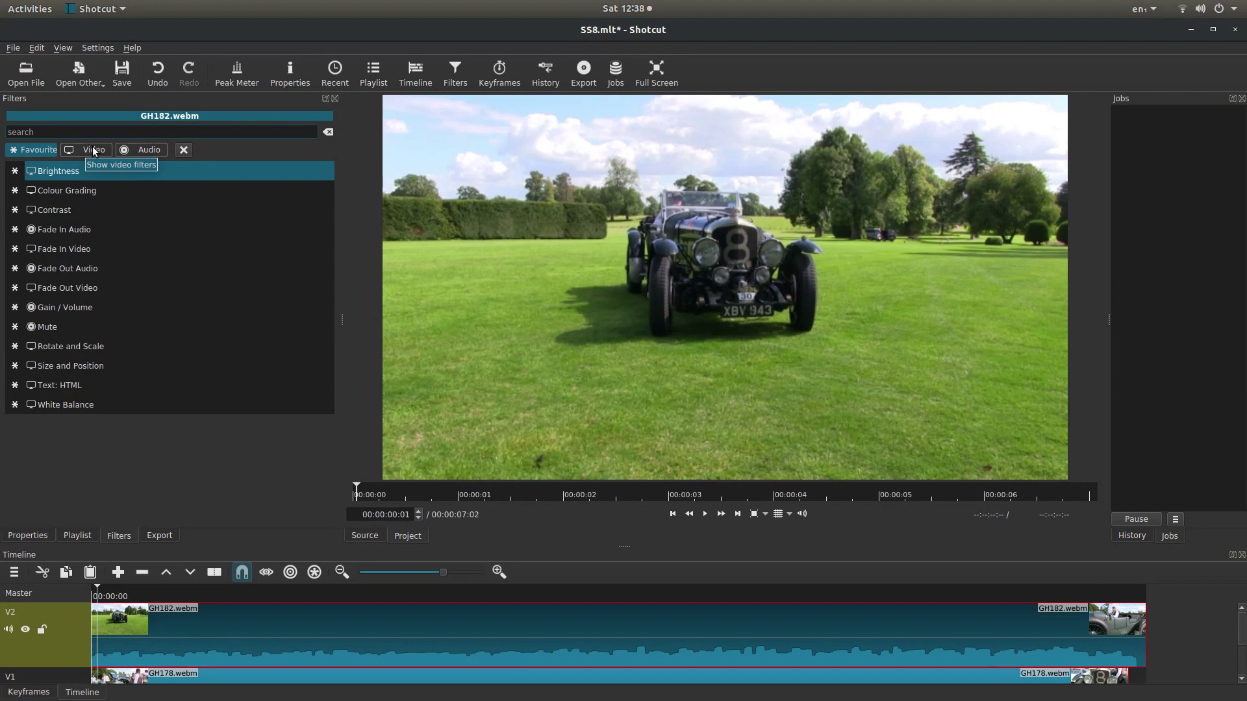
click(93, 149)
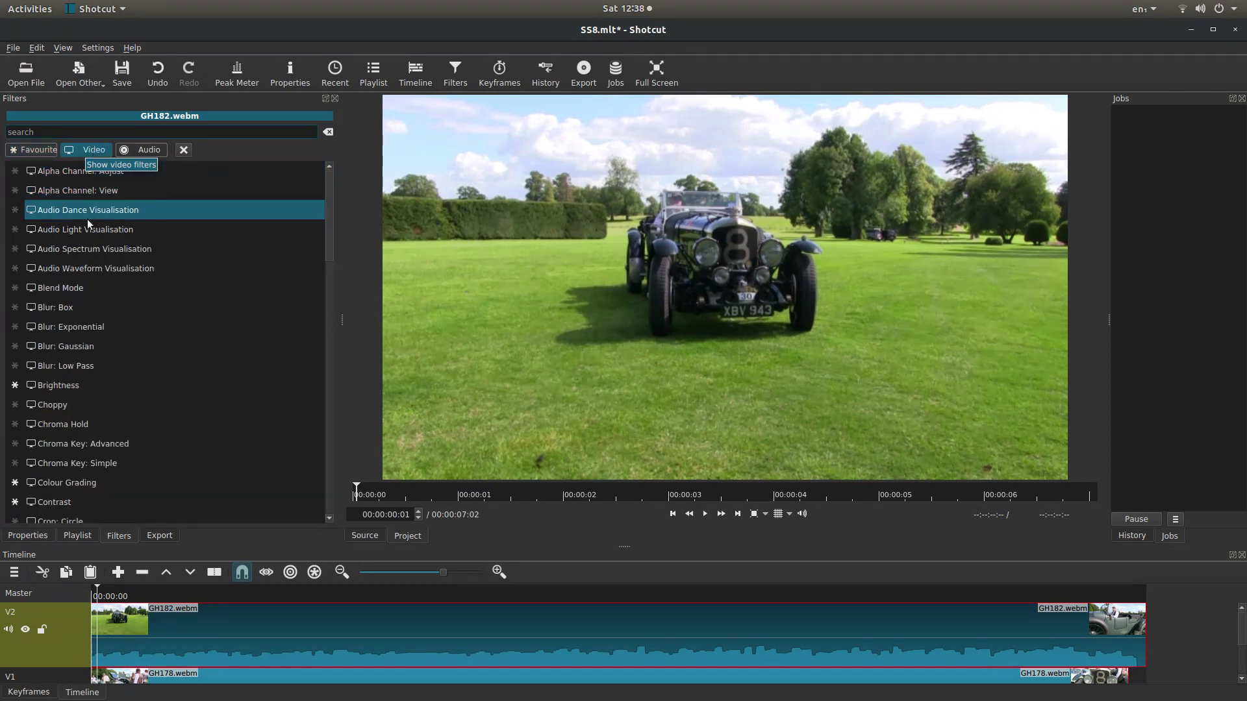
click(80, 289)
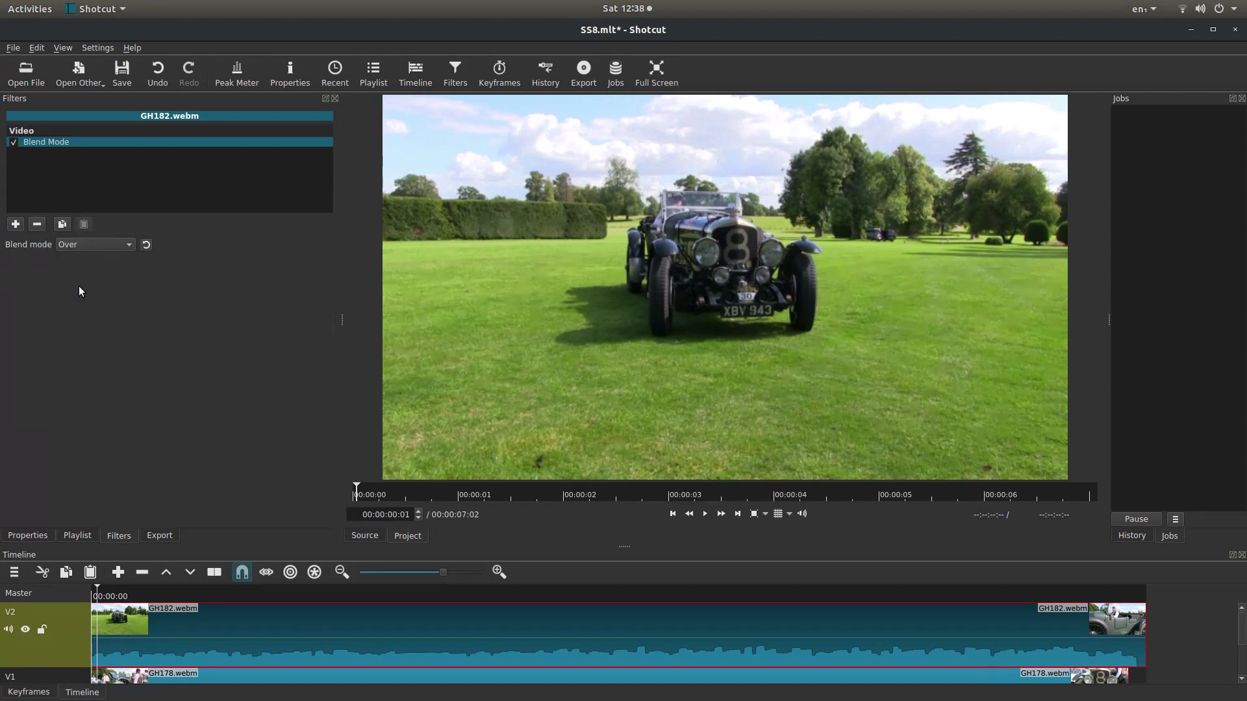
click(83, 245)
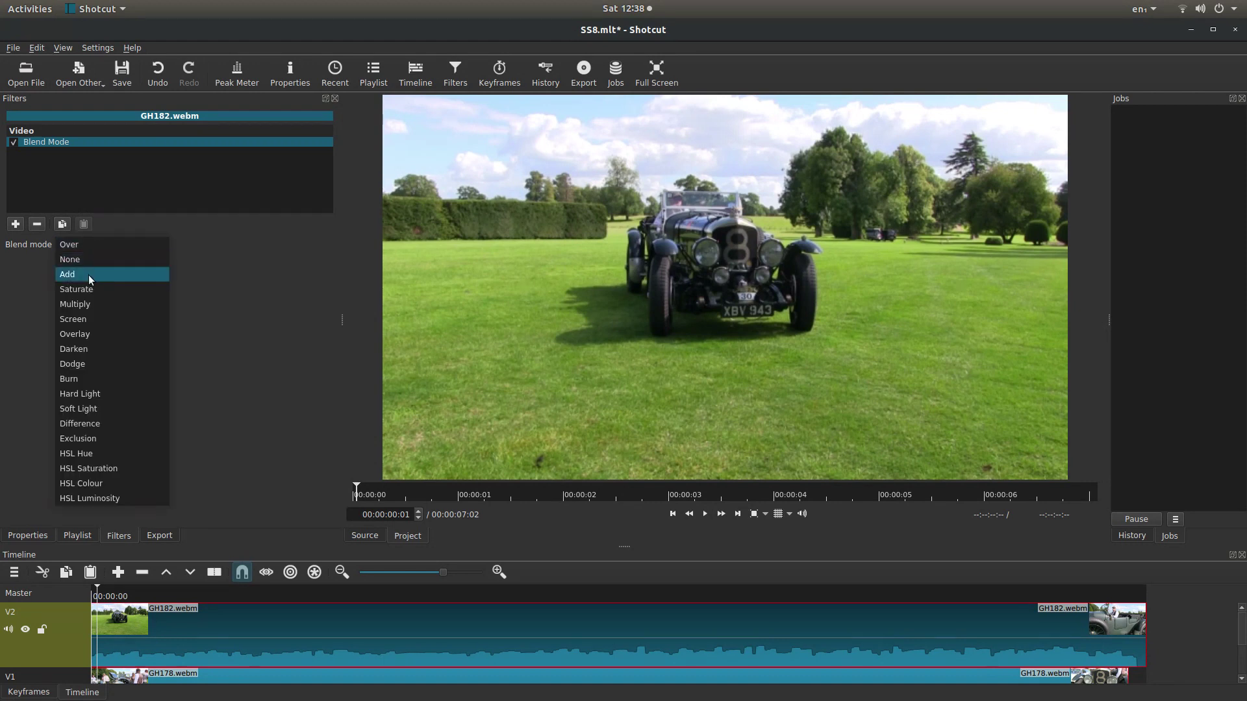
click(89, 274)
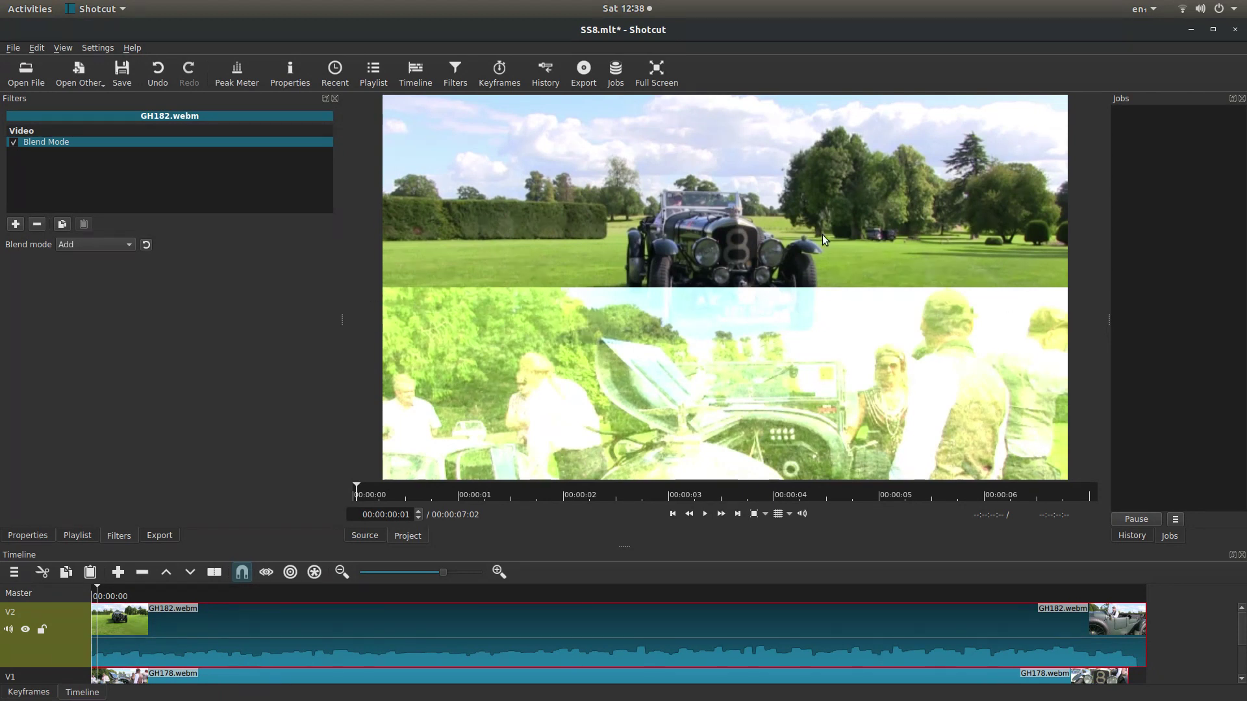
- Add a Size and Position filter to GH182 and raise its picture to Y -193
click(15, 224)
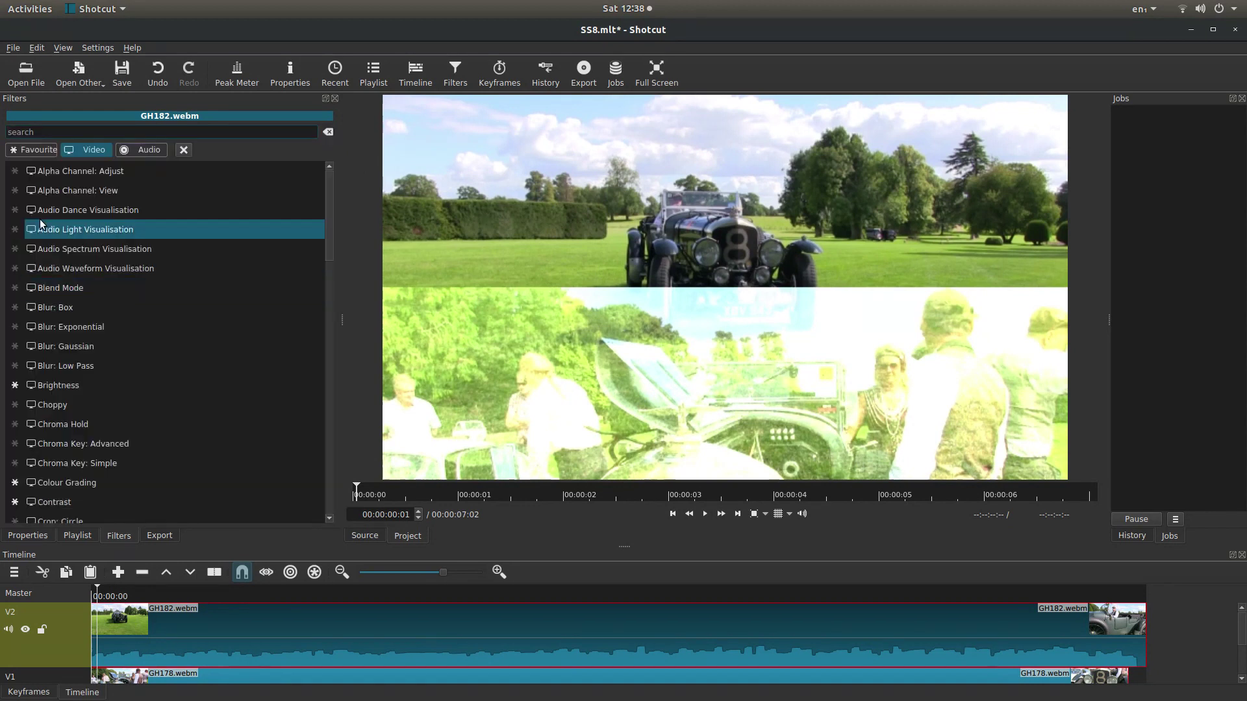
click(25, 149)
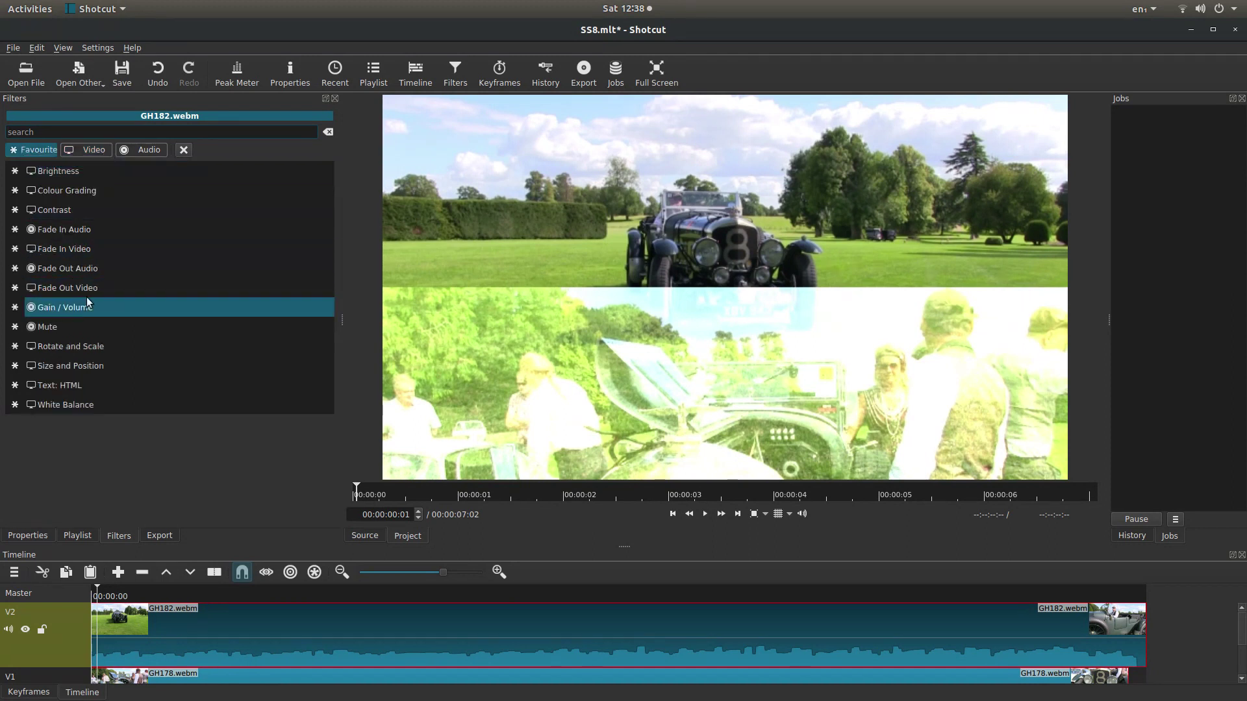
click(84, 368)
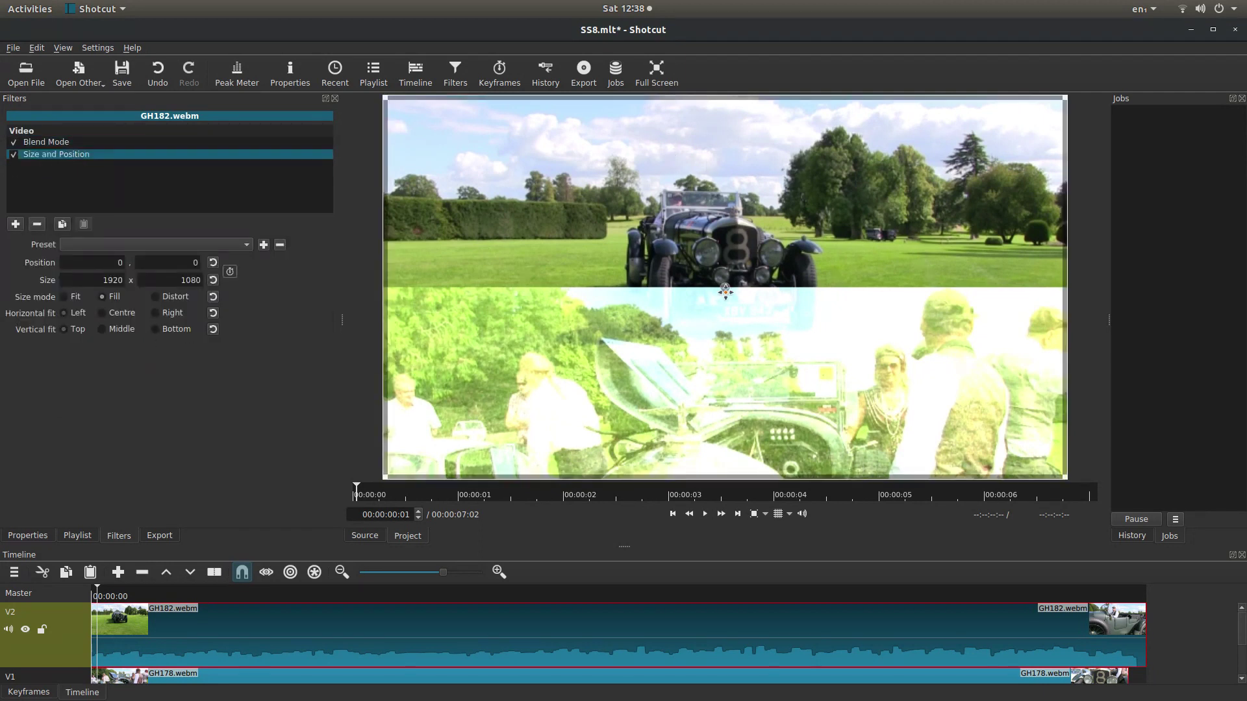
drag(726, 283, 726, 212)
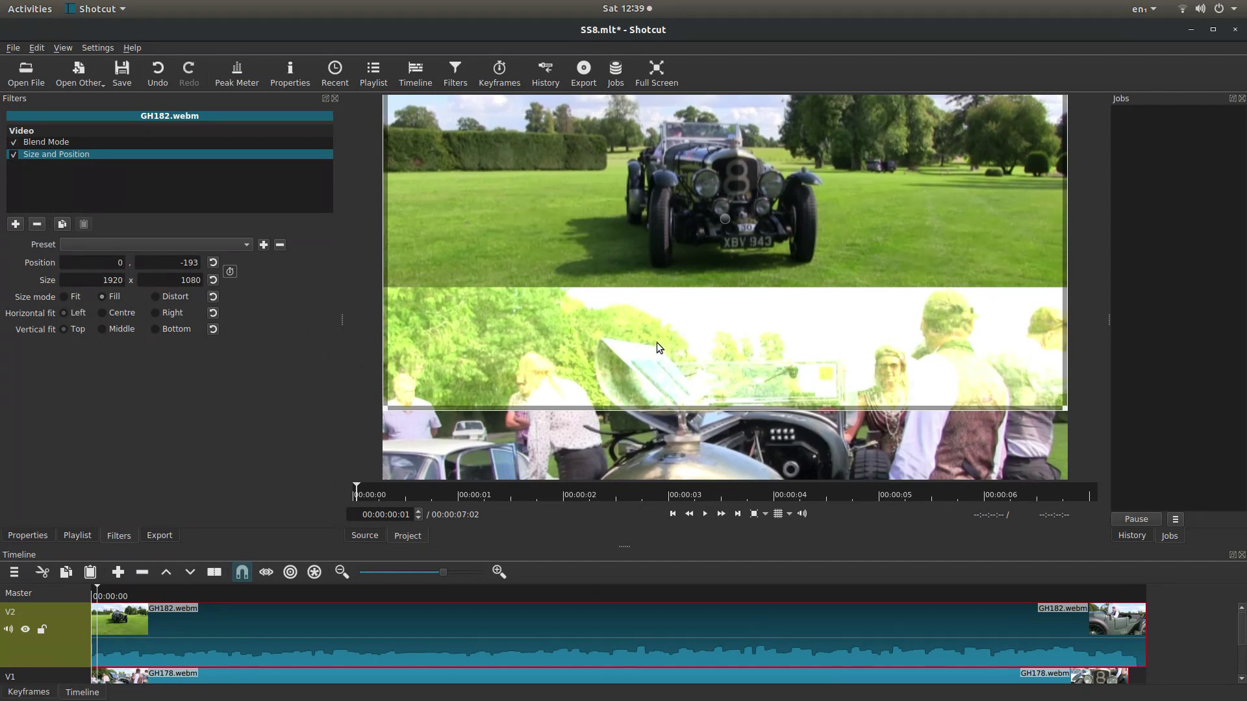
- Add the Crop: Rectangle video filter to GH182
click(15, 225)
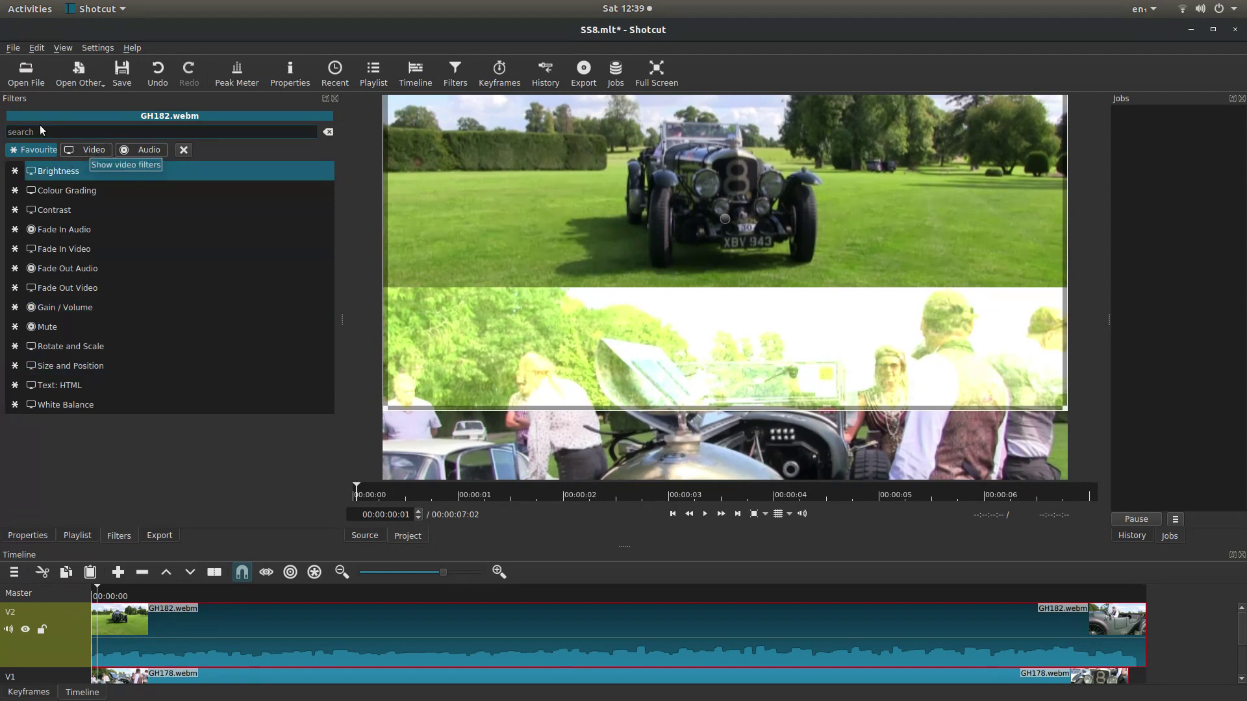
click(93, 149)
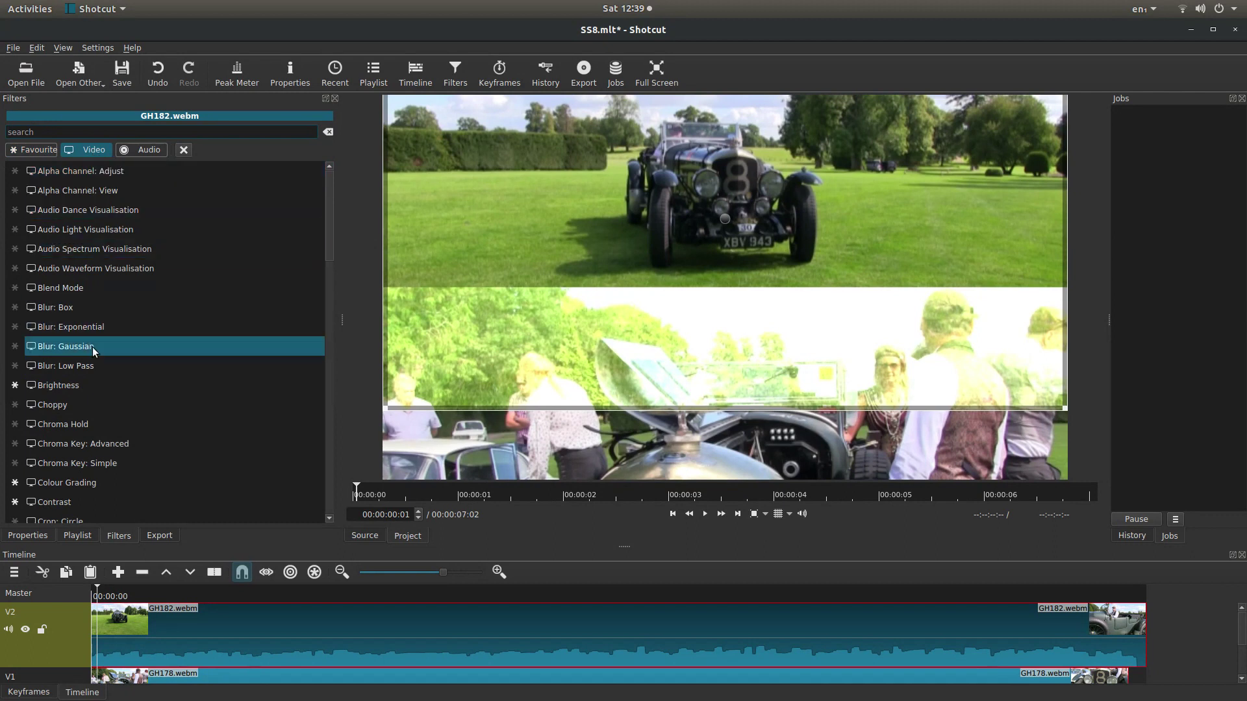
scroll(92, 347, down, 2)
scroll(93, 332, down, 1)
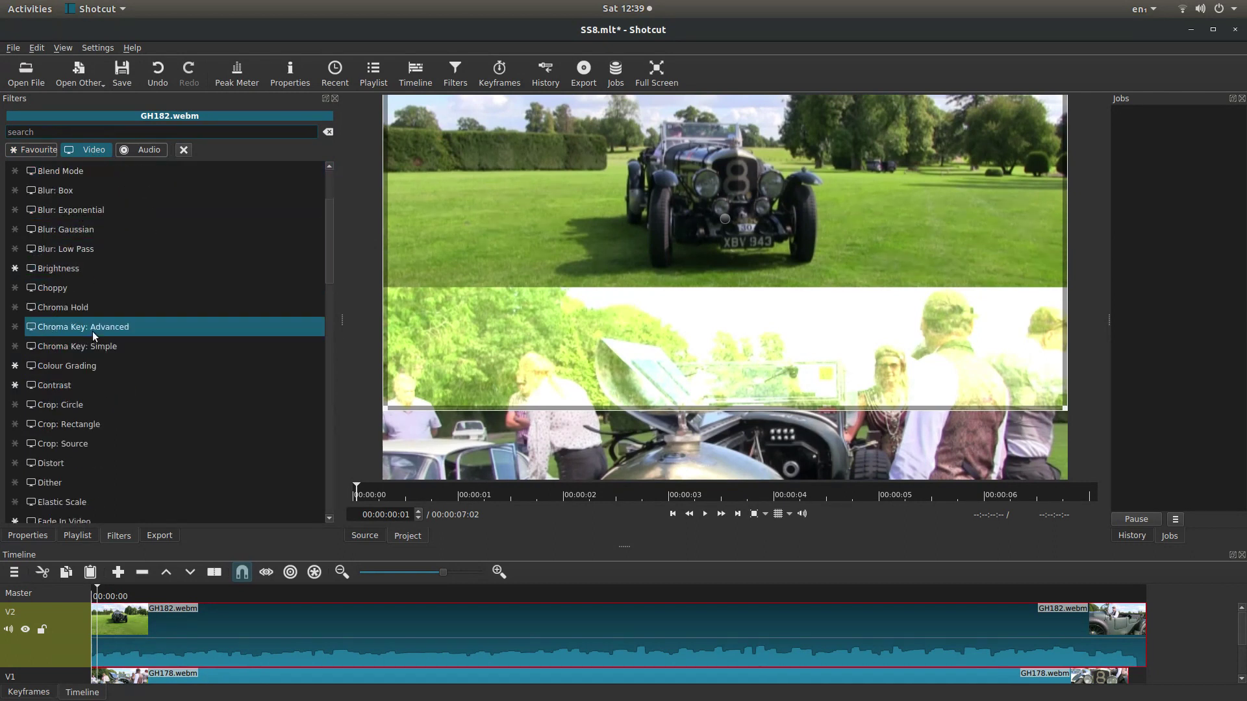
click(103, 426)
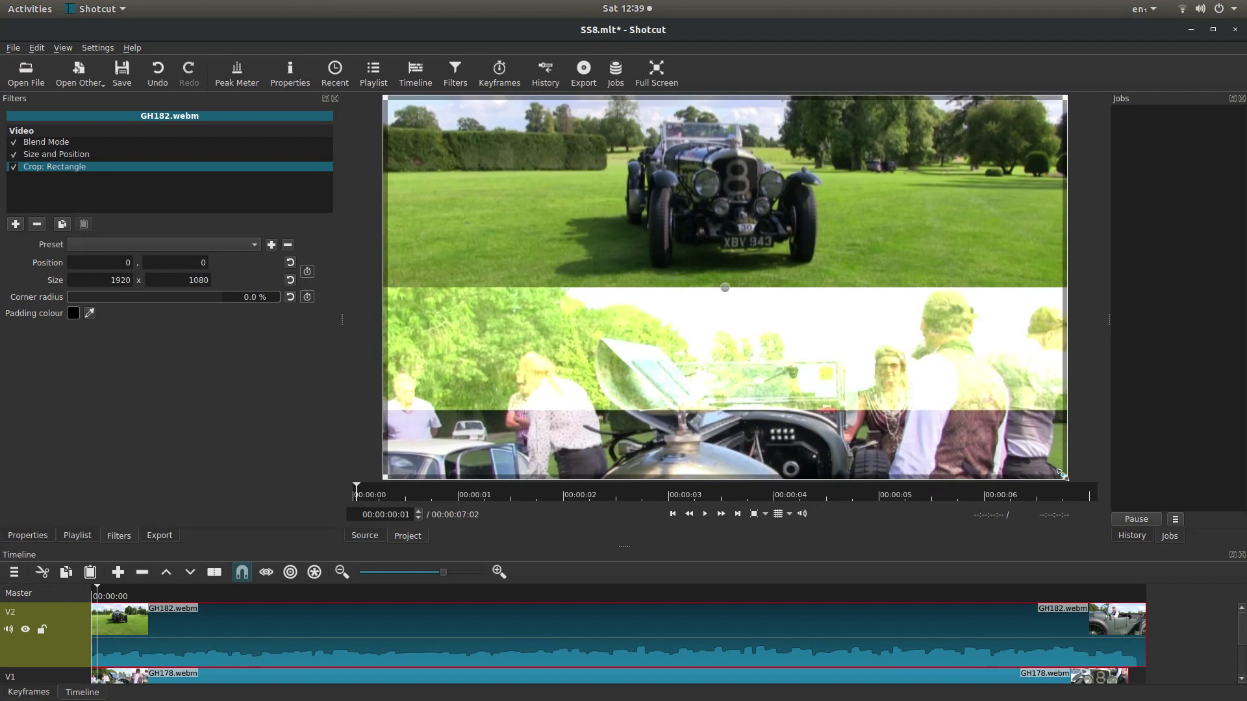
- Crop GH182's bottom upward to a height of 540 pixels
drag(1066, 477, 1071, 280)
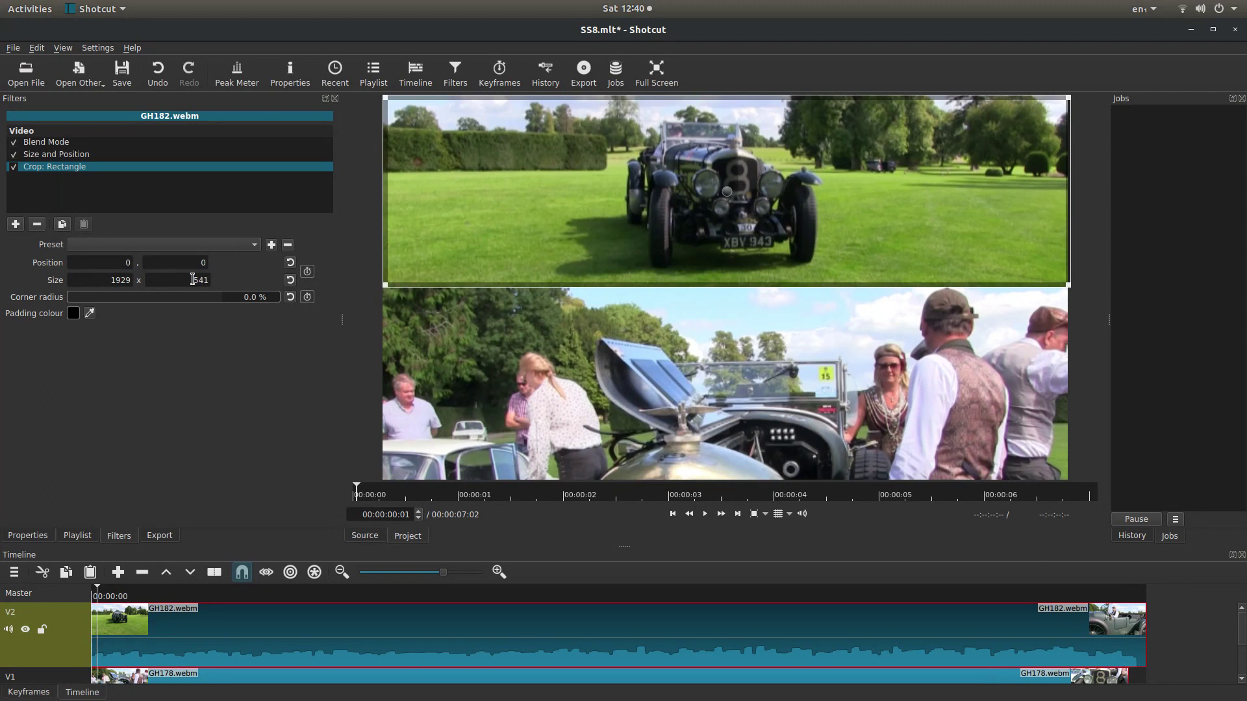
drag(193, 280, 215, 280)
text(5)
click(445, 629)
- Set Position Y of the GH178 clip on V1 to 300
scroll(1241, 630, down, 2)
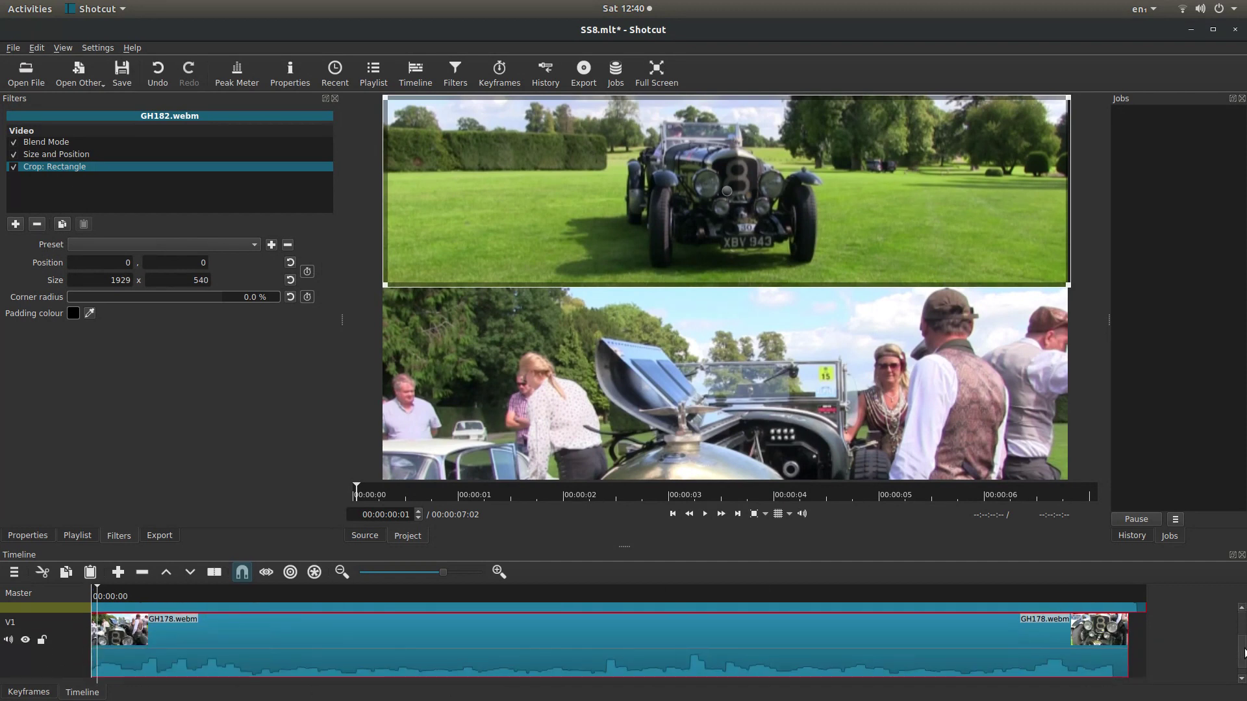
click(870, 650)
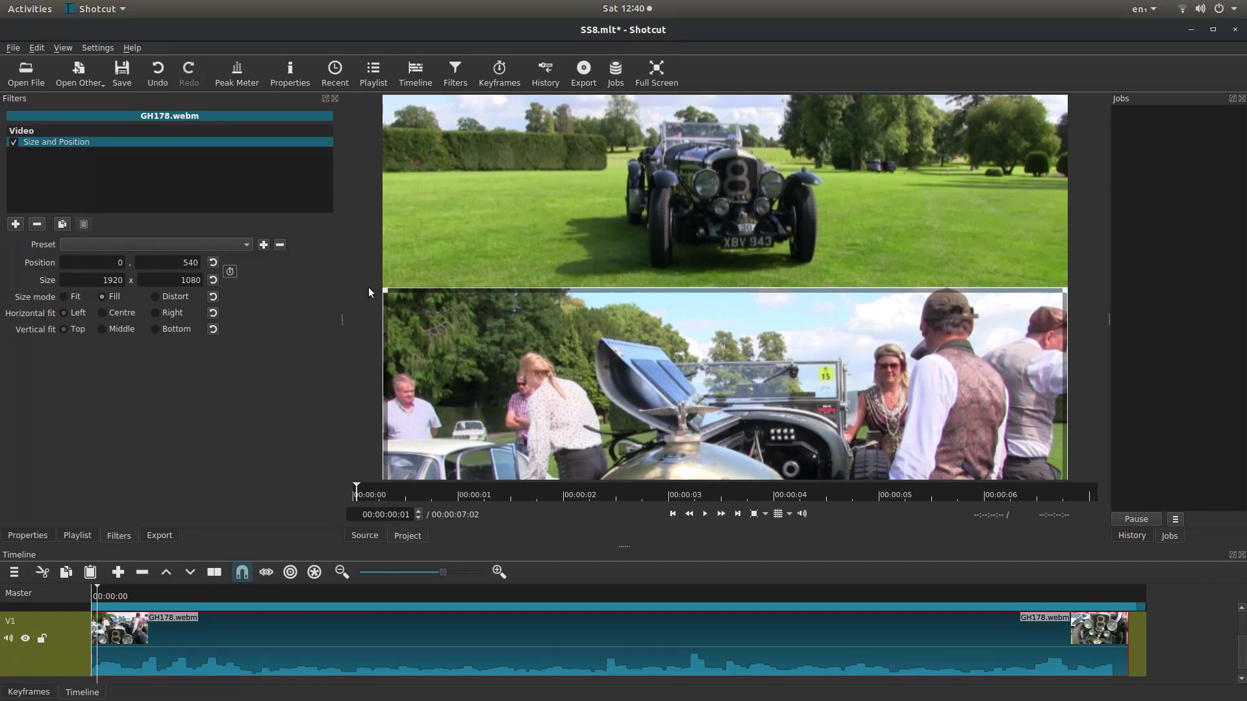
click(183, 263)
double_click(195, 257)
text(300)
click(565, 639)
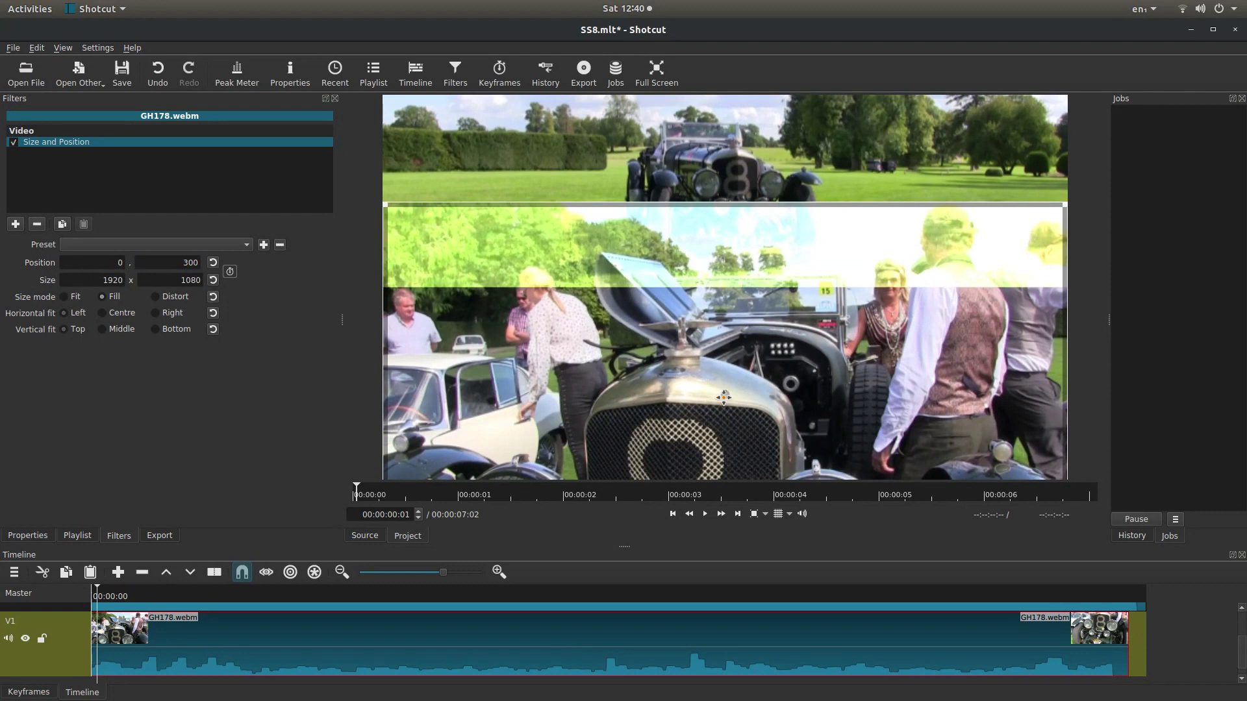
- Move the GH178 overlay up to 0, 253, with Position X set to 0
drag(725, 398, 723, 374)
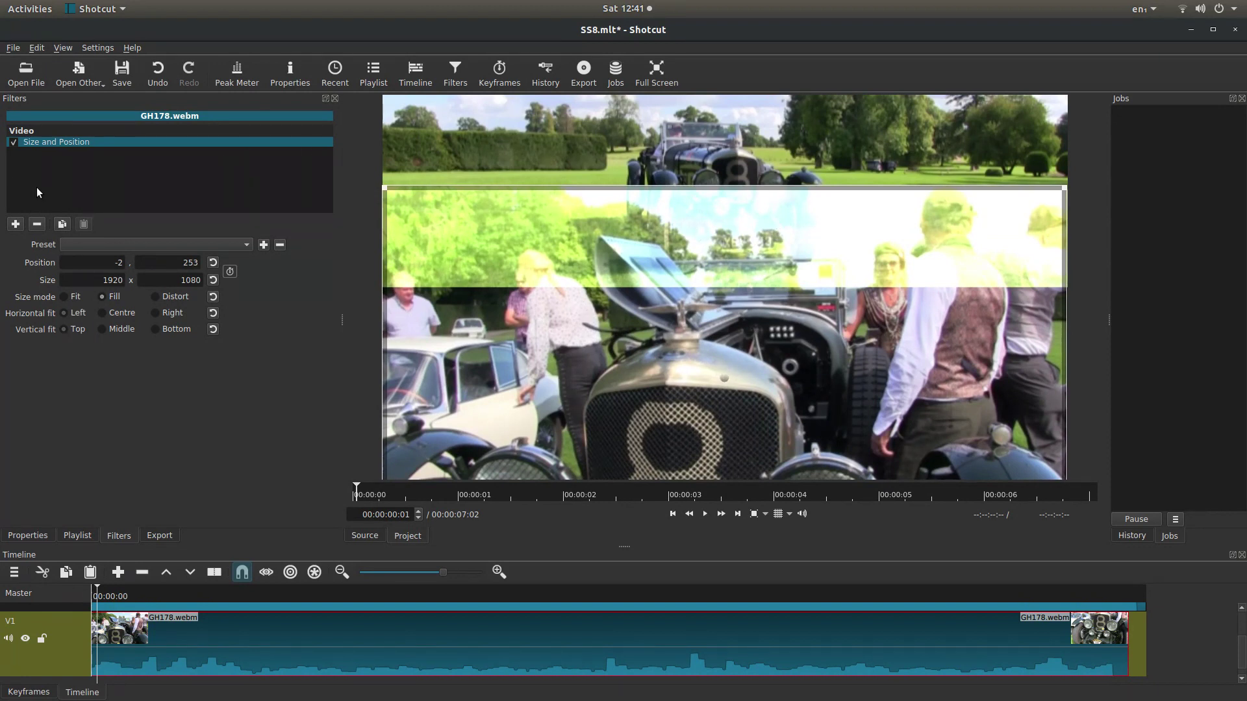
drag(116, 262, 126, 268)
text(0)
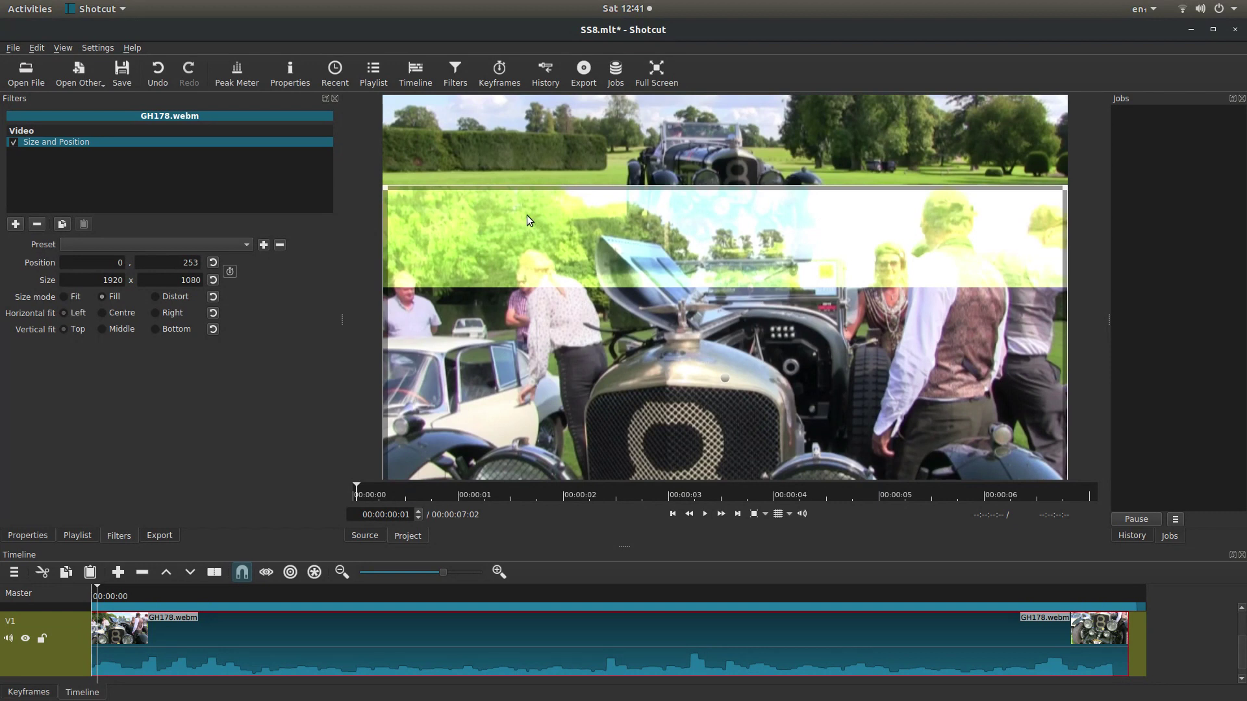
- Add a Crop: Rectangle filter to GH178 and crop its top down to Y 534
click(15, 225)
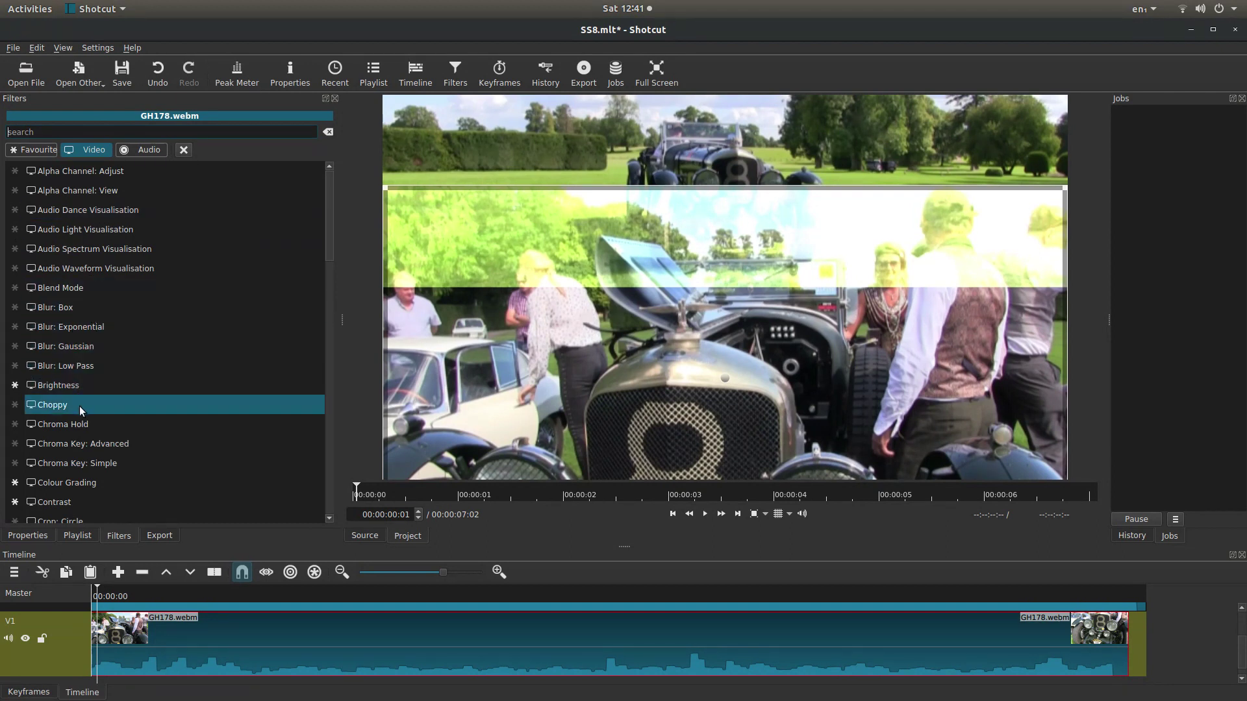
scroll(81, 447, down, 2)
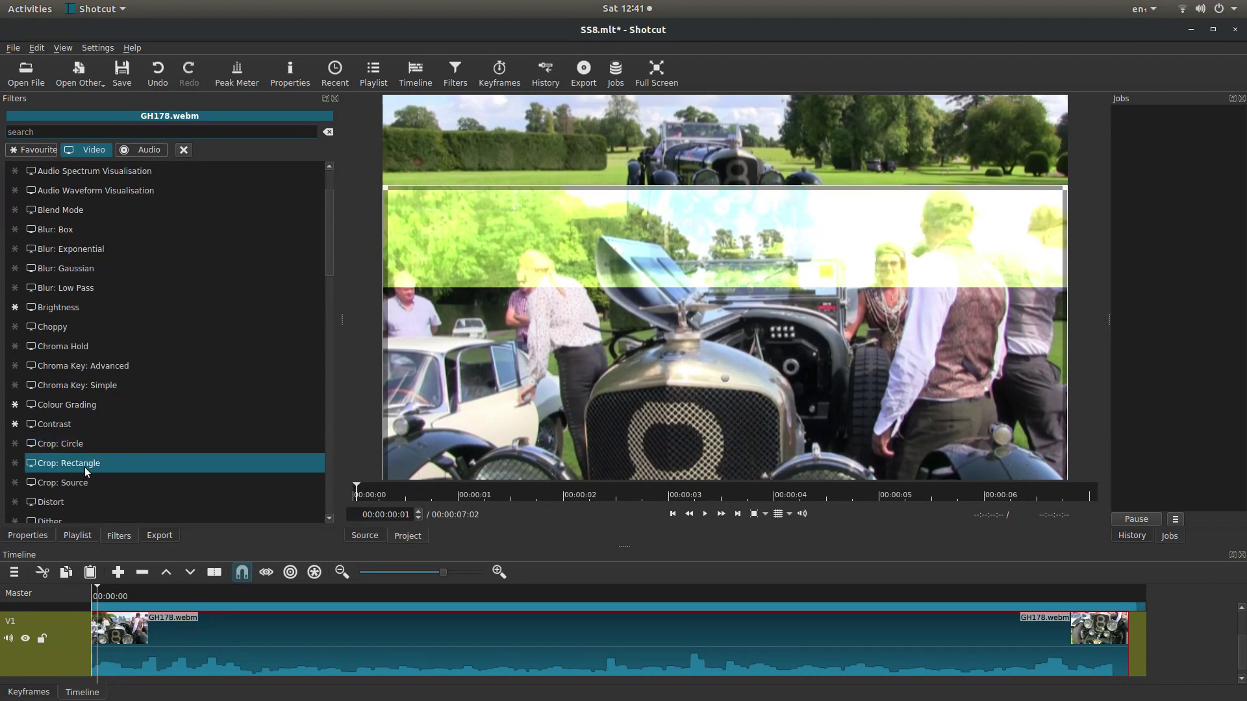
click(85, 467)
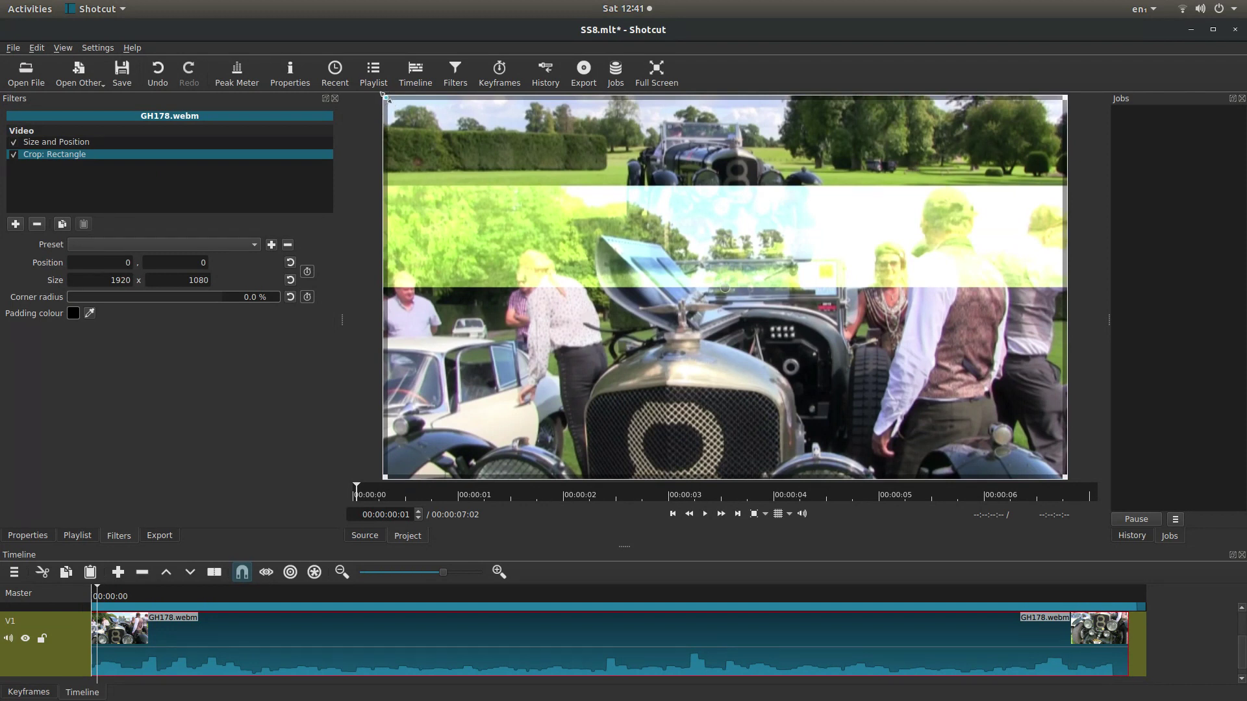
drag(388, 106, 388, 296)
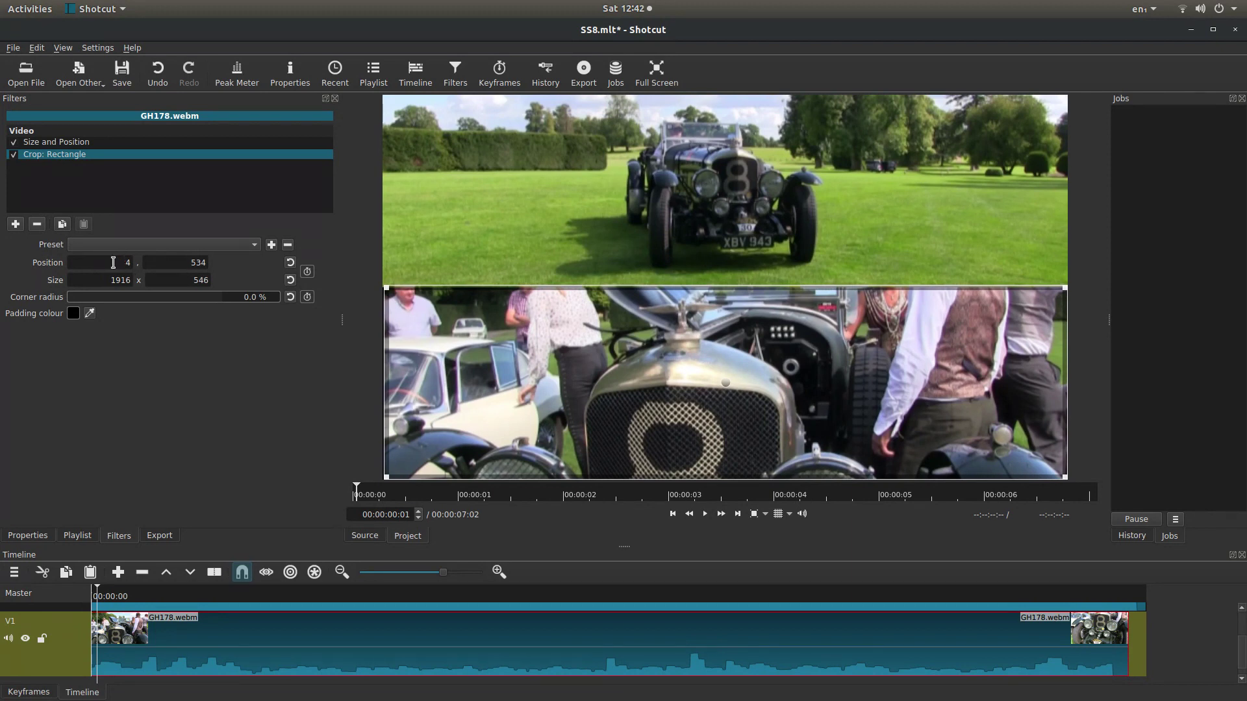
- Set GH178's crop to Position X 0, width 1920 and height 540
drag(124, 263, 137, 268)
text(0)
key(Return)
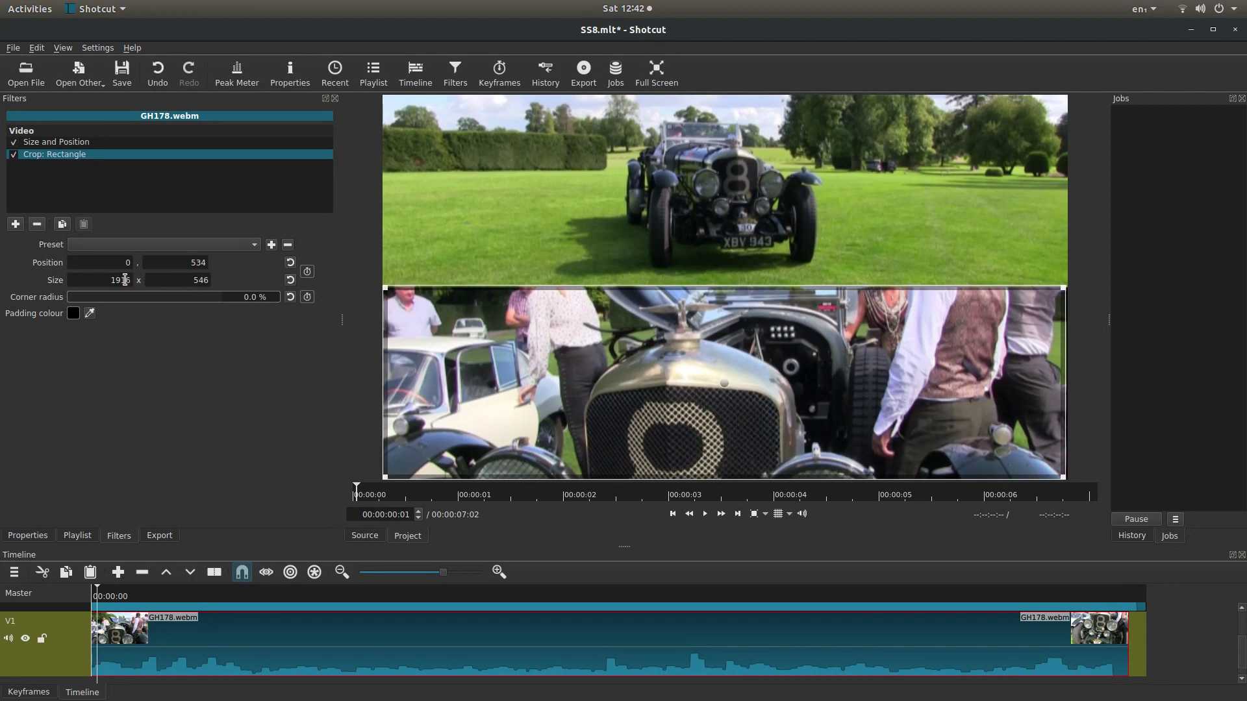
drag(103, 279, 134, 284)
text(1920)
click(582, 651)
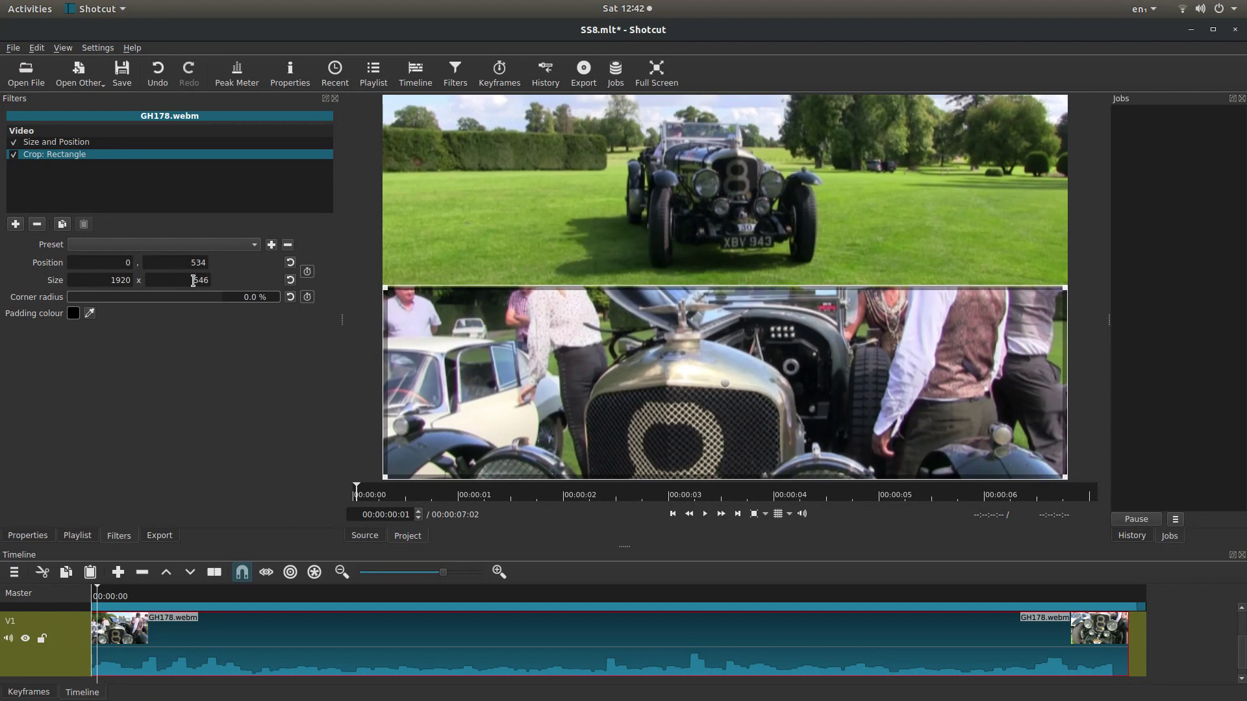
drag(192, 280, 204, 282)
key(Return)
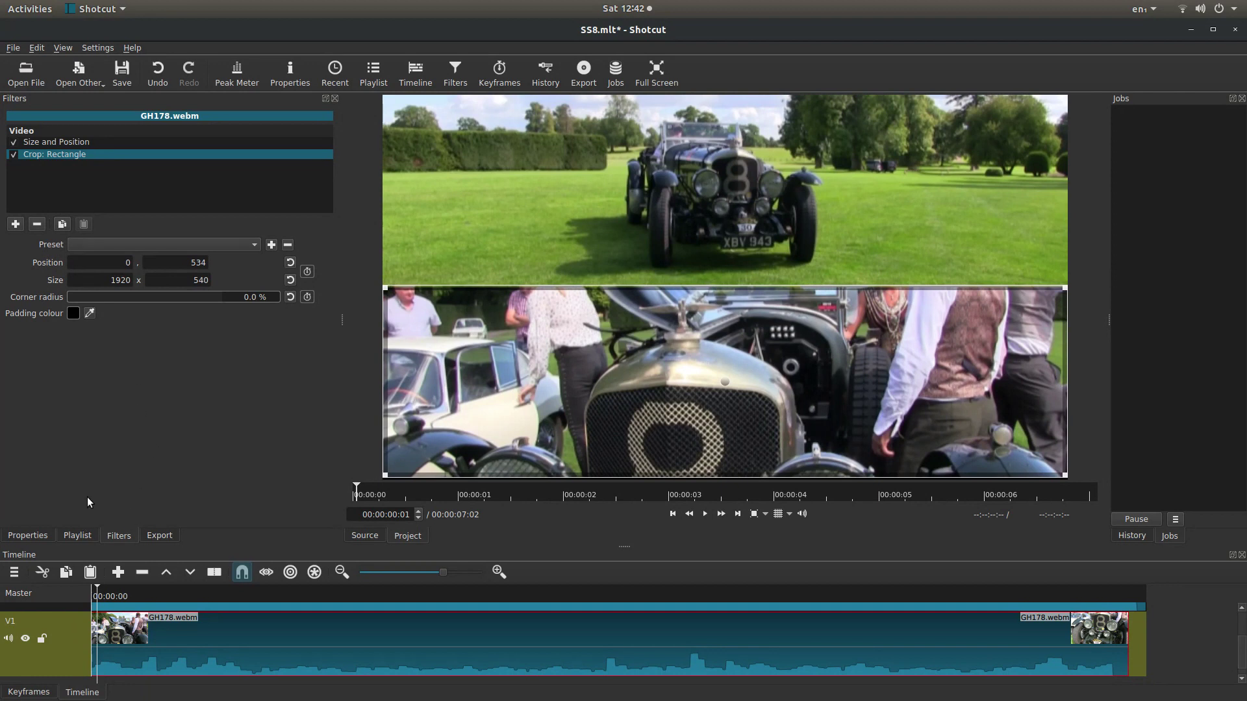
- Add a third video track, V3, and place GH196.webm at its start
click(78, 536)
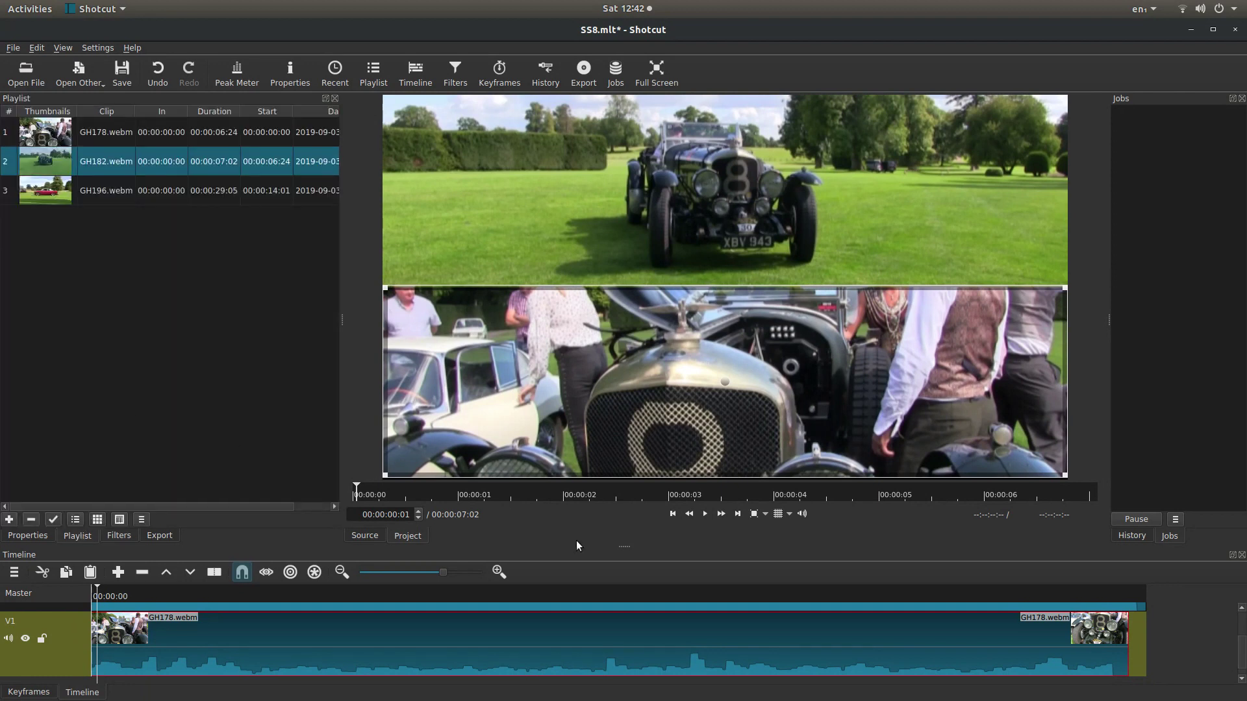
right_click(58, 629)
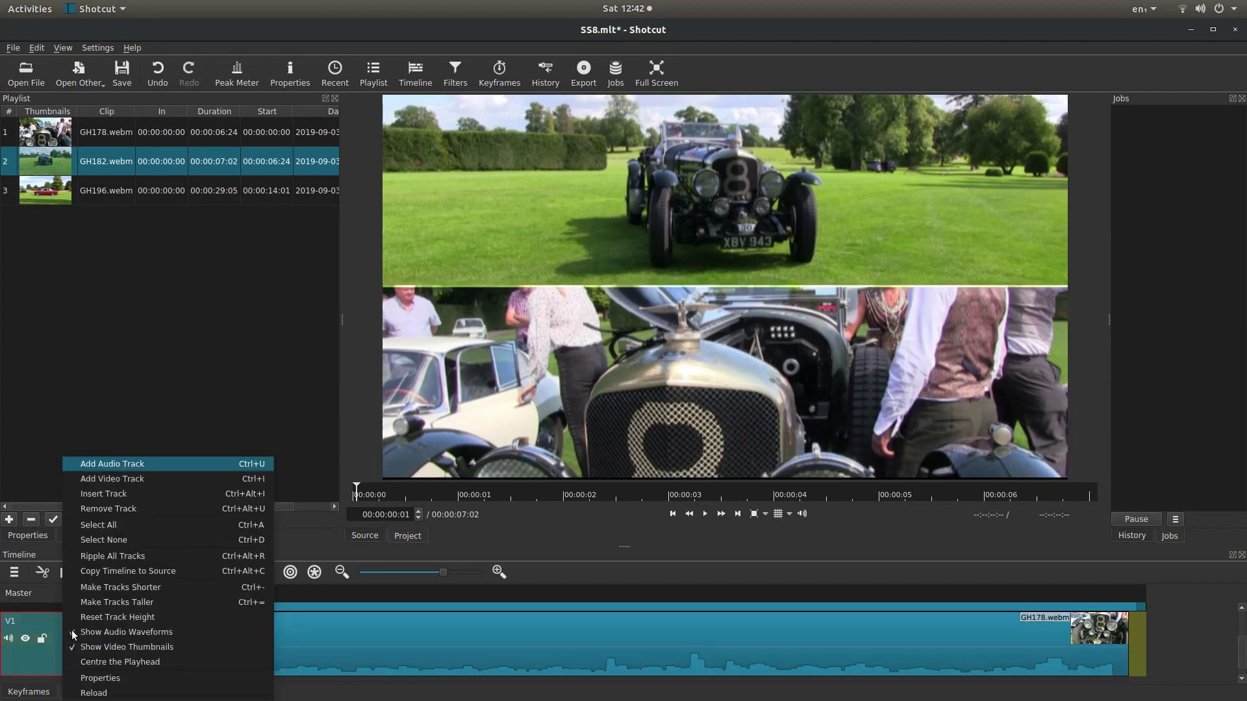
click(125, 484)
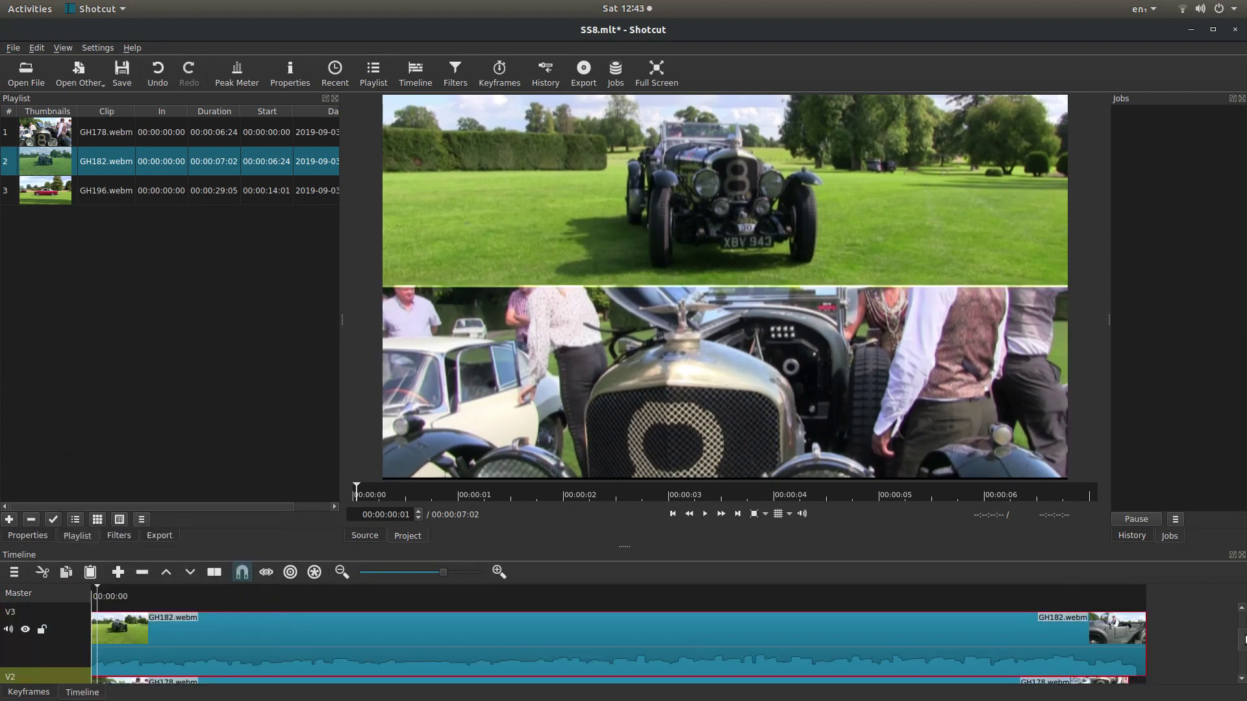
drag(33, 195, 389, 646)
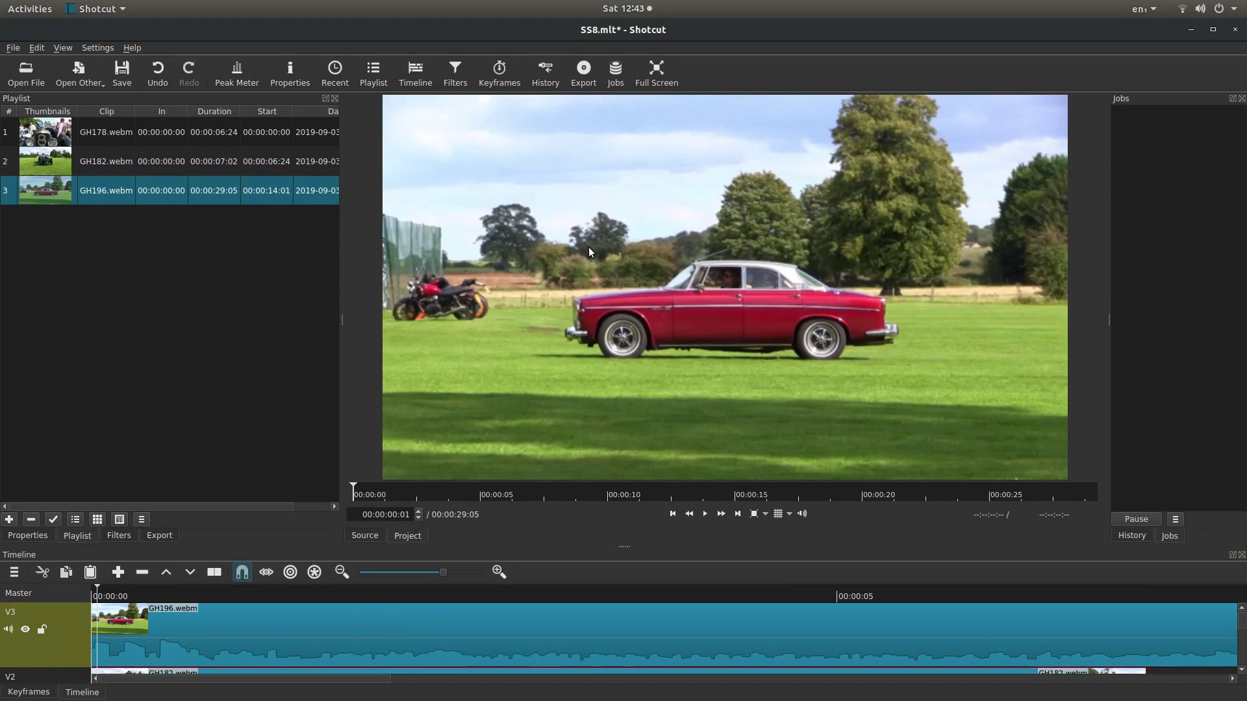
click(117, 536)
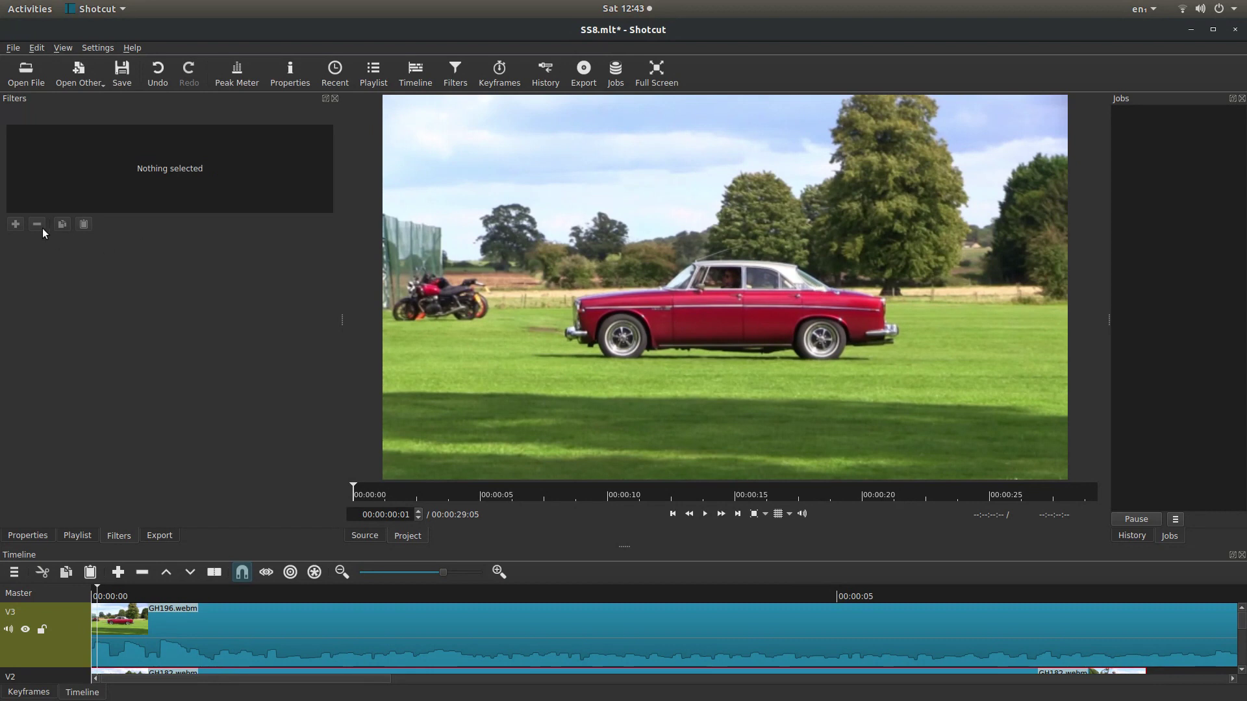
- Give the V3 GH196.webm clip a Crop: Rectangle filter, removing a mistakenly added Blend Mode
click(345, 610)
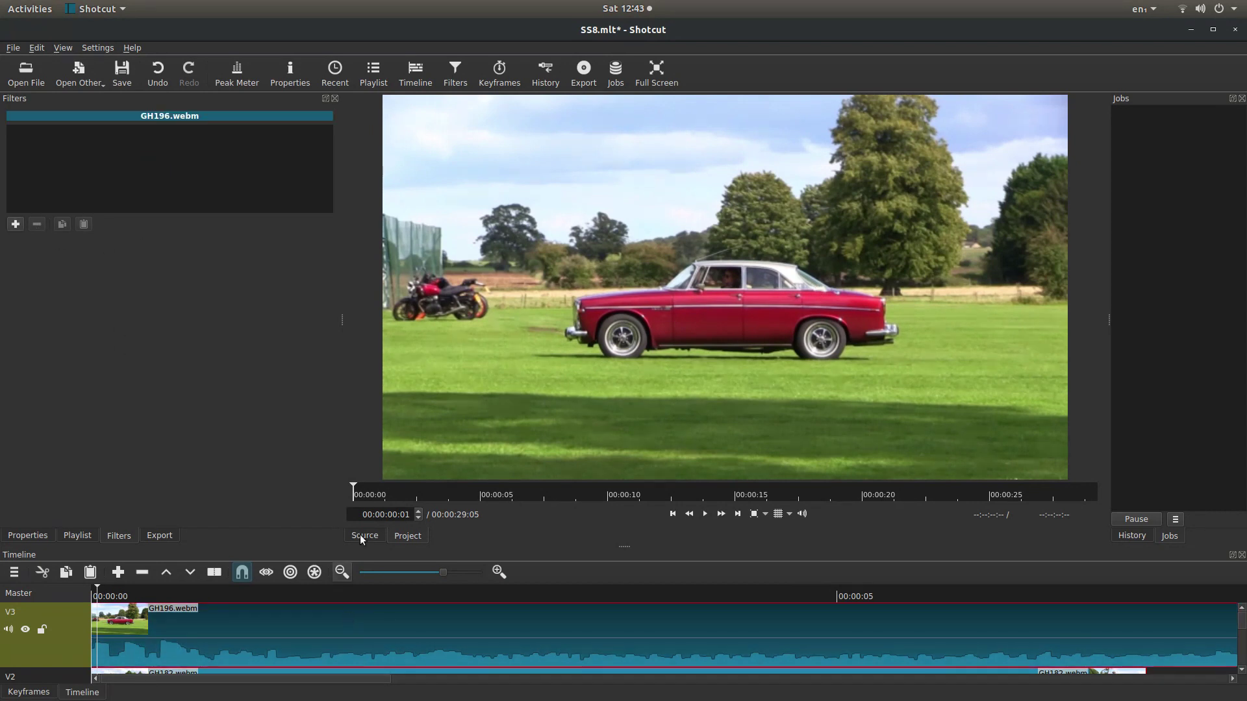
click(14, 225)
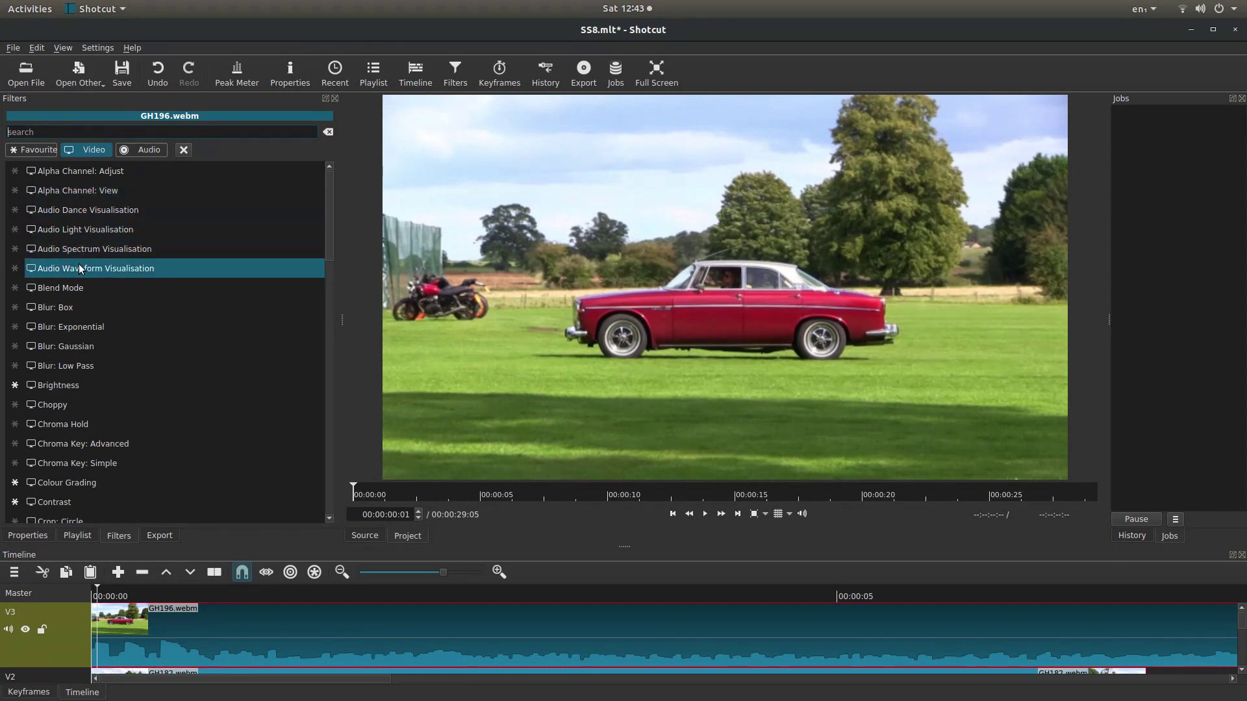
click(119, 293)
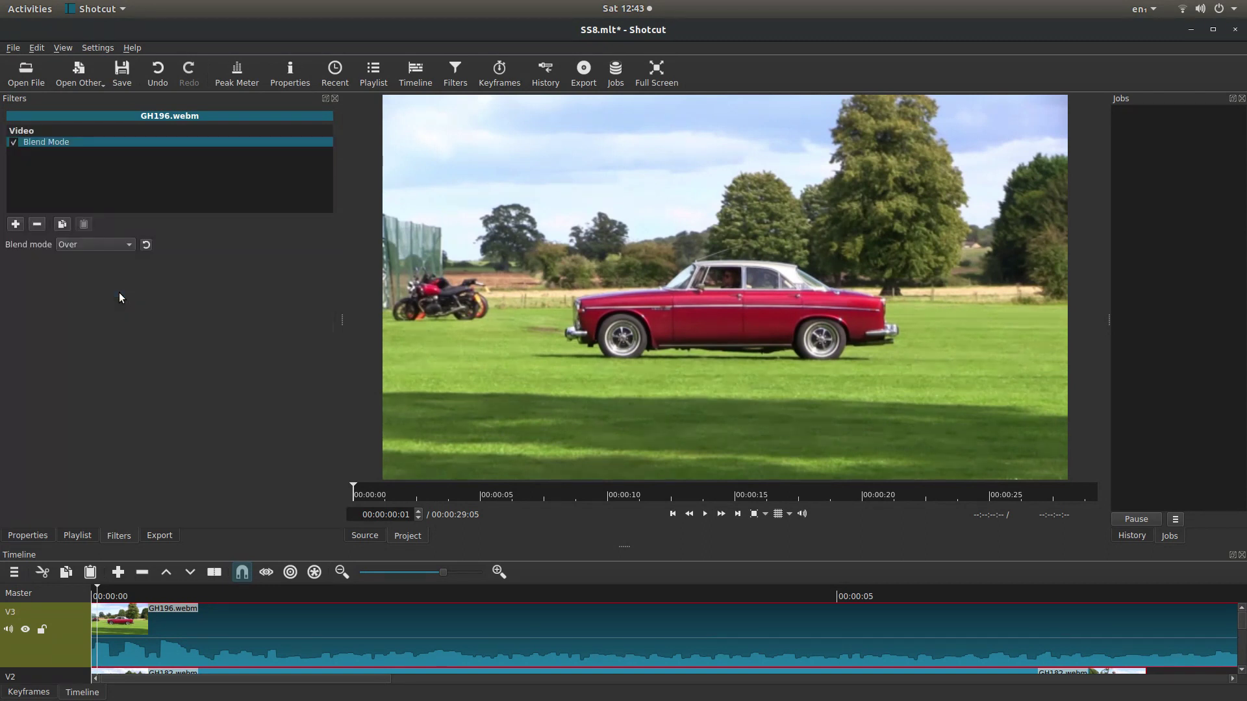
click(36, 224)
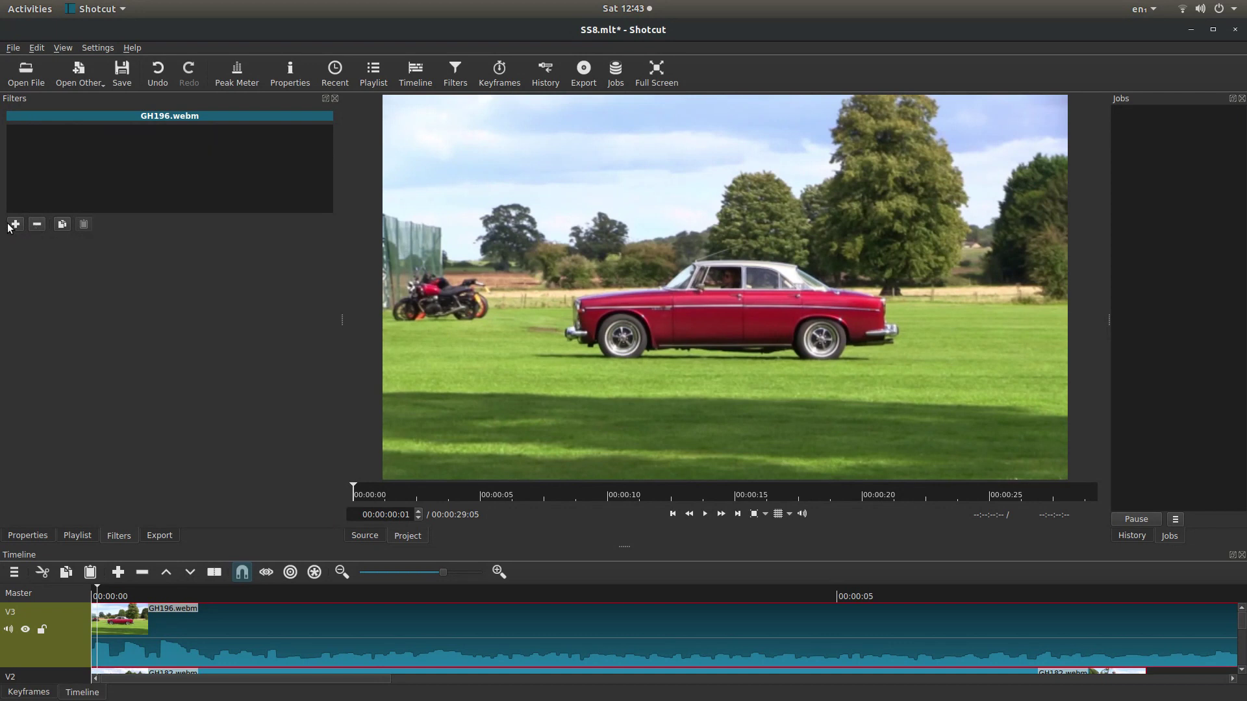
click(15, 224)
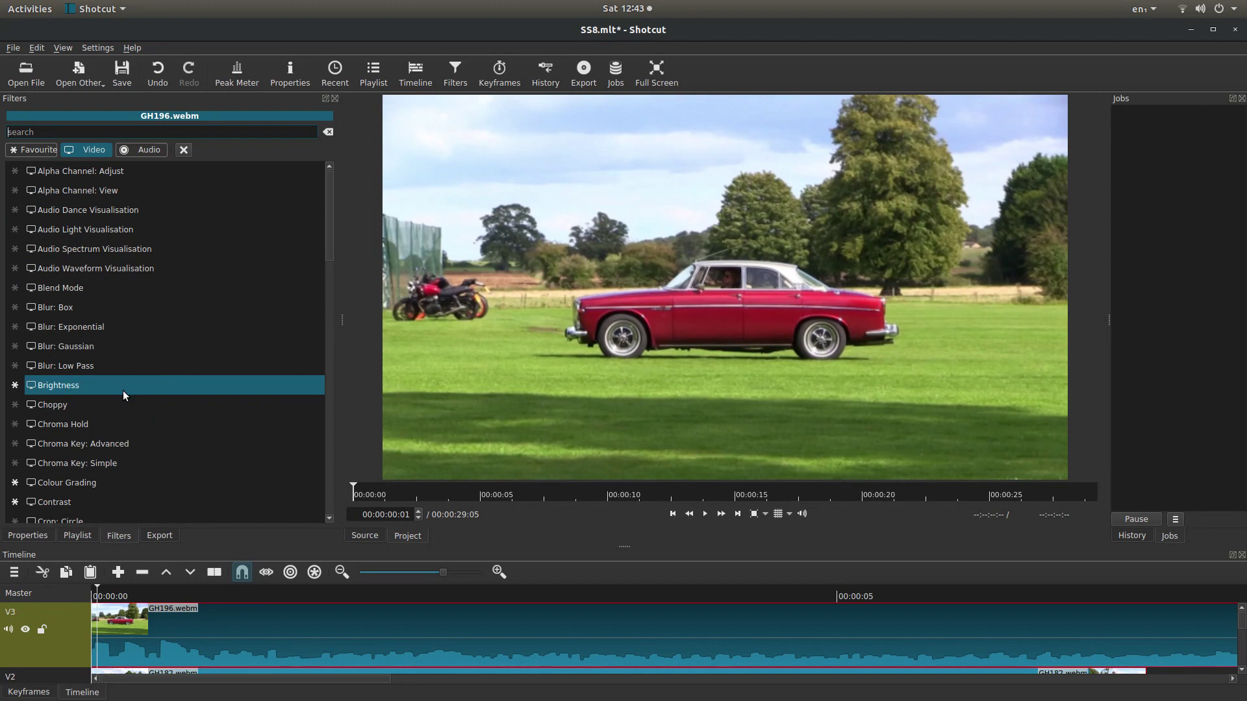
scroll(123, 390, down, 2)
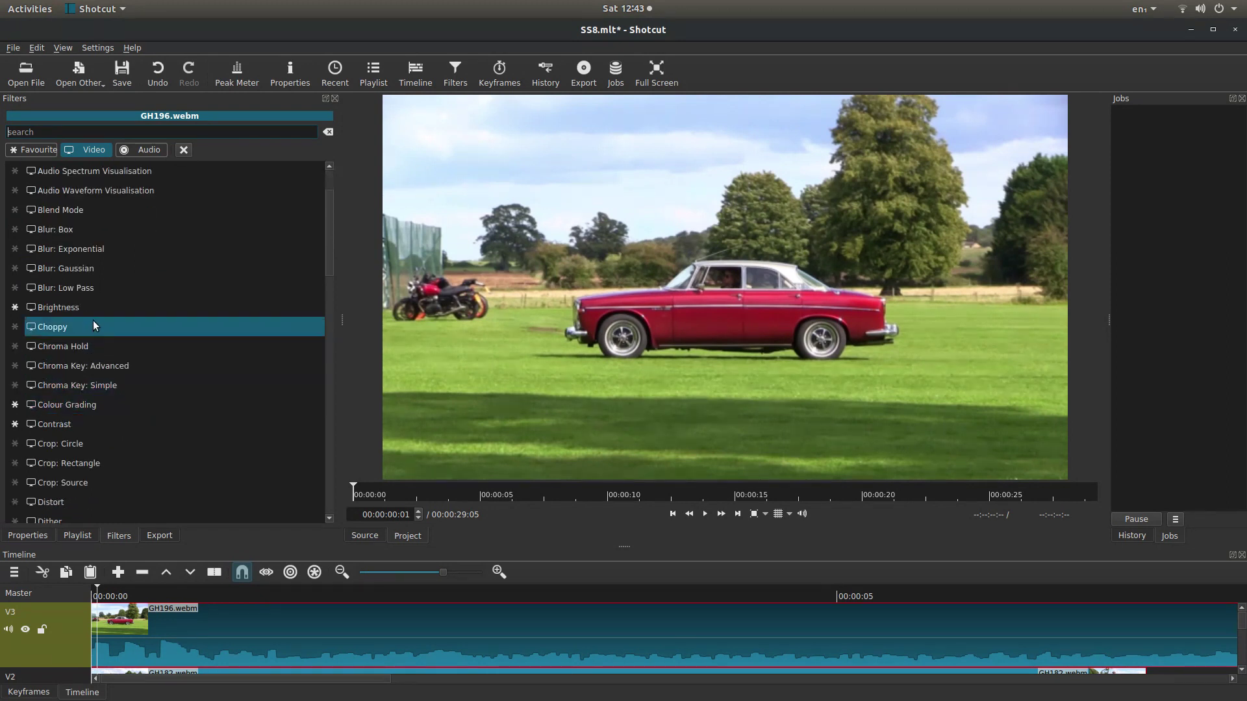
scroll(89, 383, down, 1)
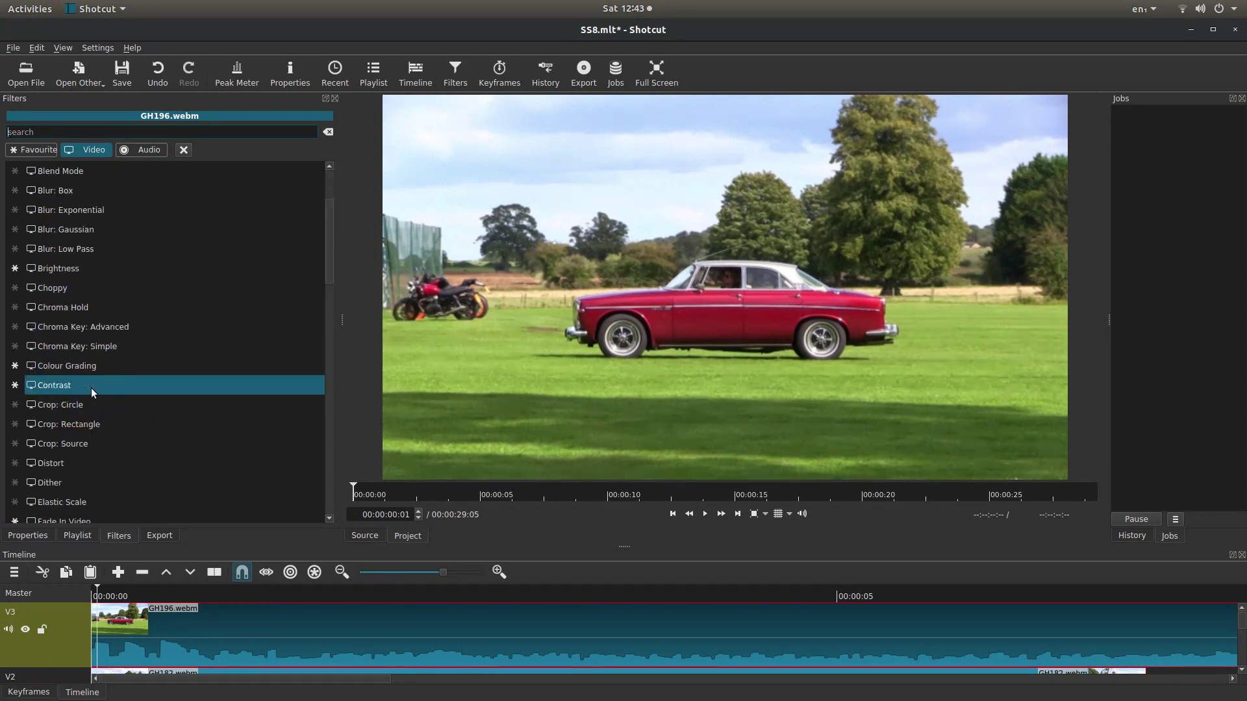
click(76, 425)
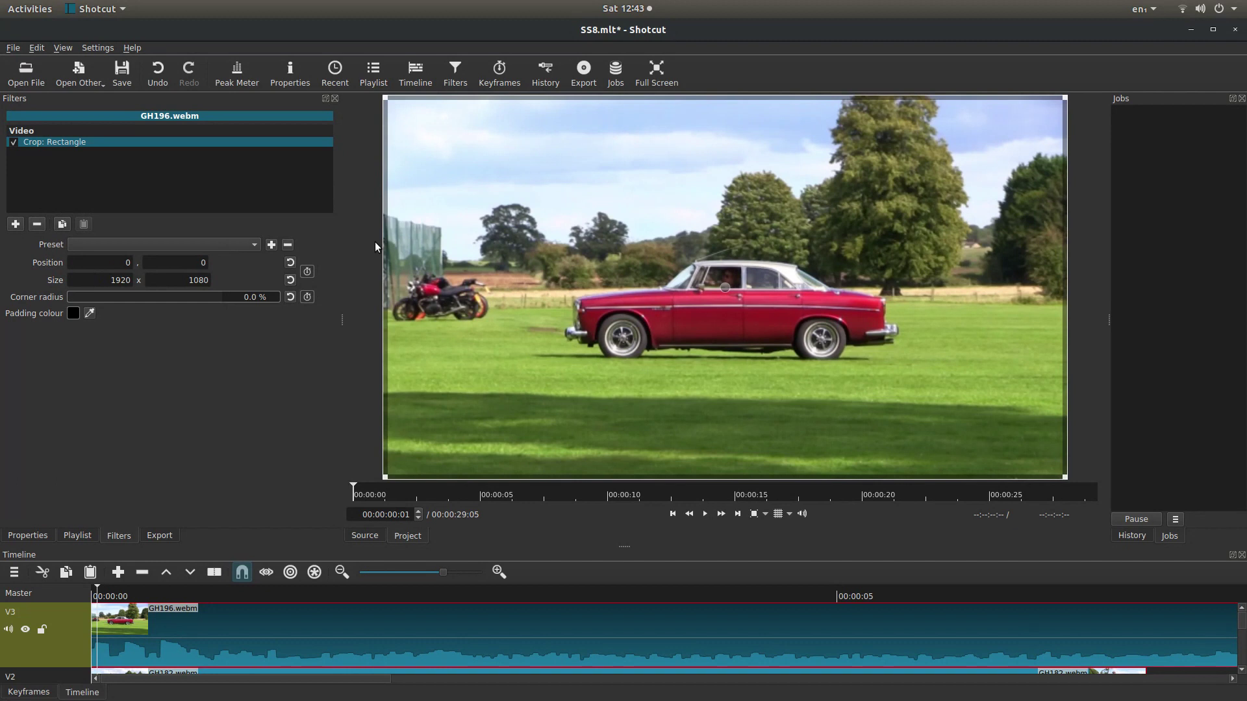
- Set the Crop: Rectangle height to 320
click(185, 283)
text(320)
click(535, 637)
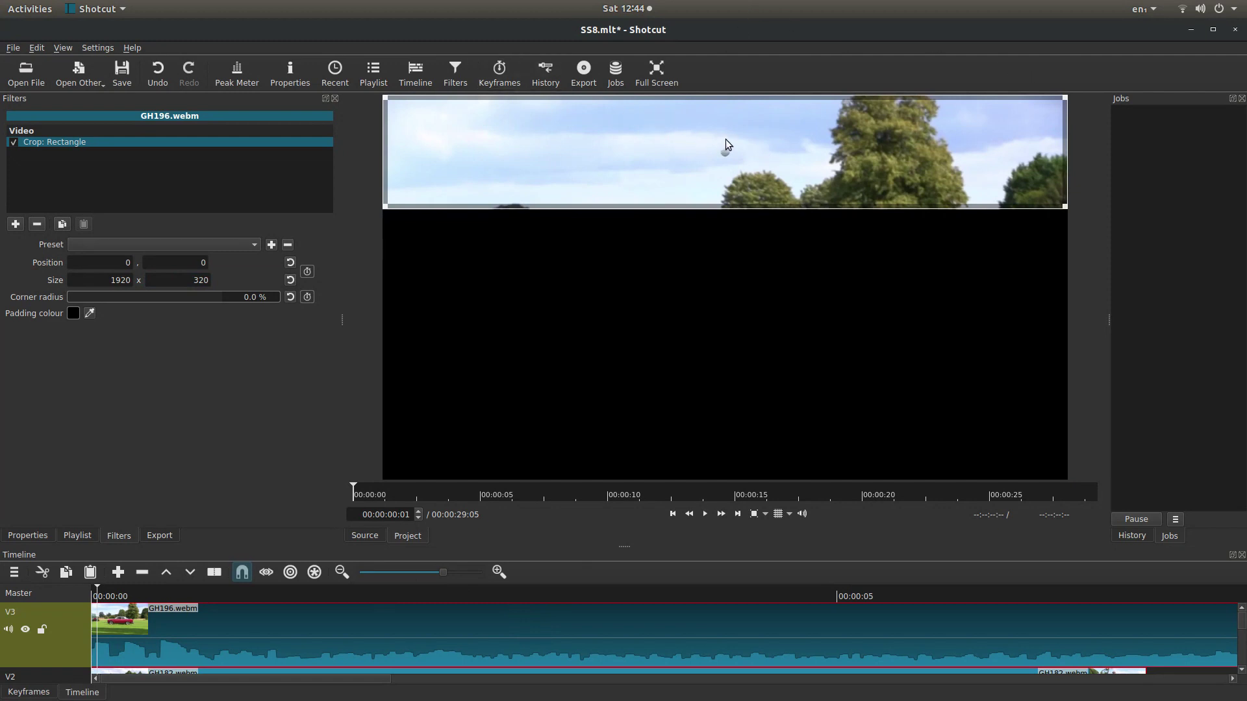
- Move the red-car strip to mid-frame at position X 0, Y 419
drag(726, 150, 729, 311)
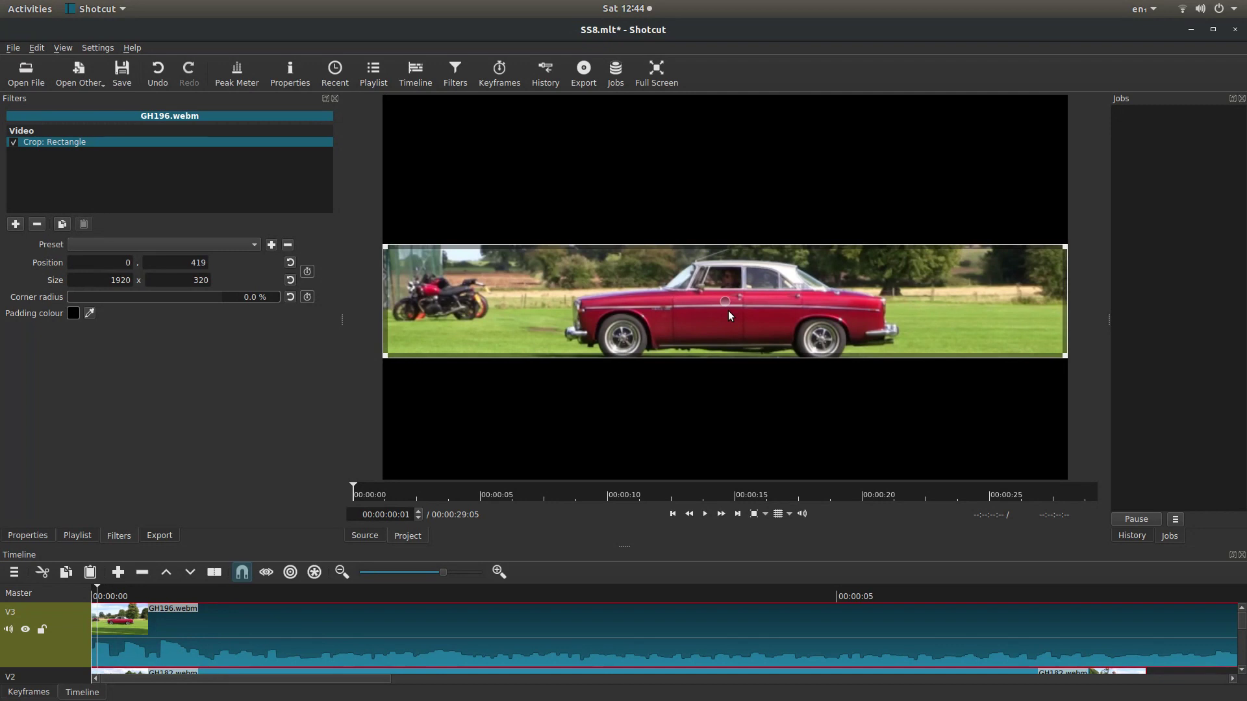
drag(728, 311, 727, 312)
click(119, 262)
drag(119, 261, 129, 263)
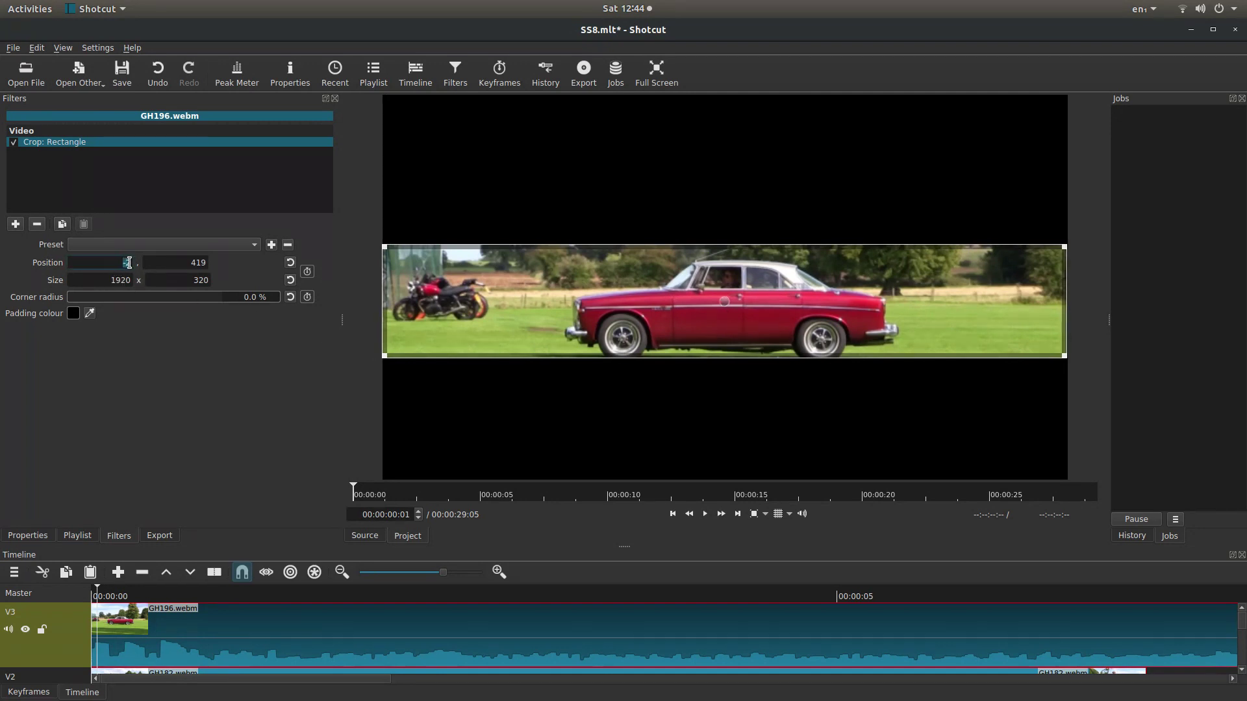
text(0)
click(809, 474)
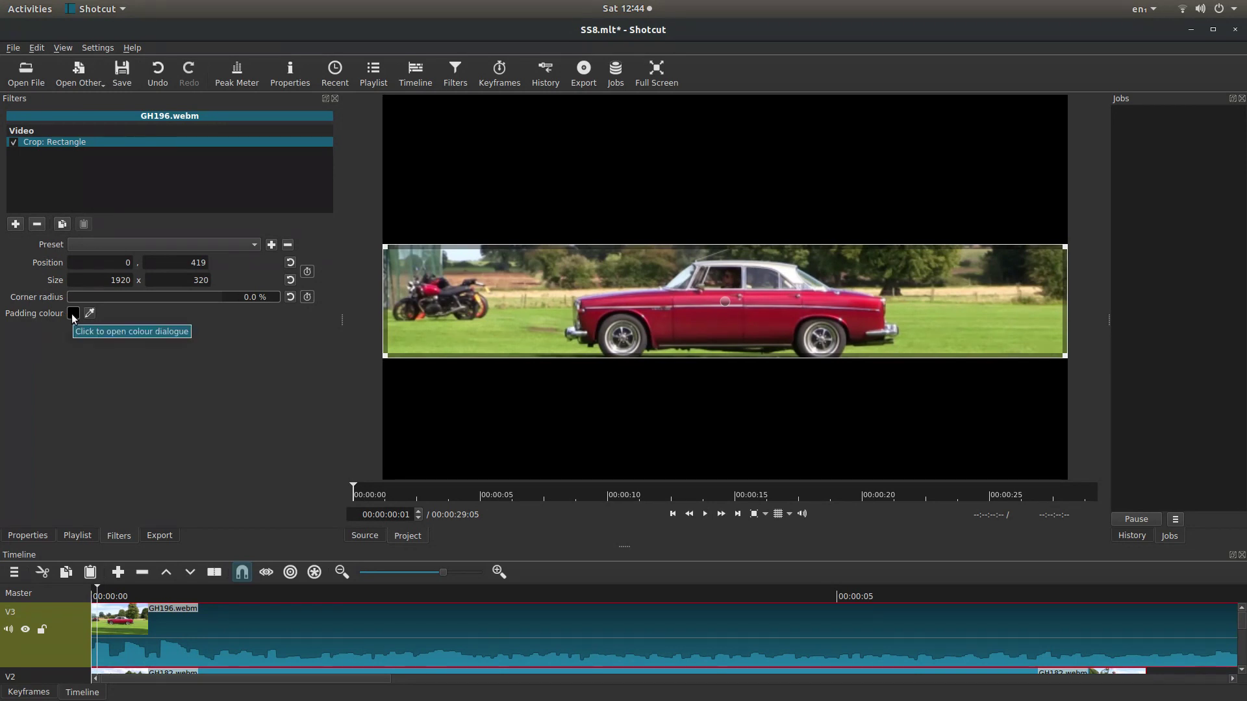
- Set the crop padding colour's alpha to 0, revealing the three stacked bands
key(Tab)
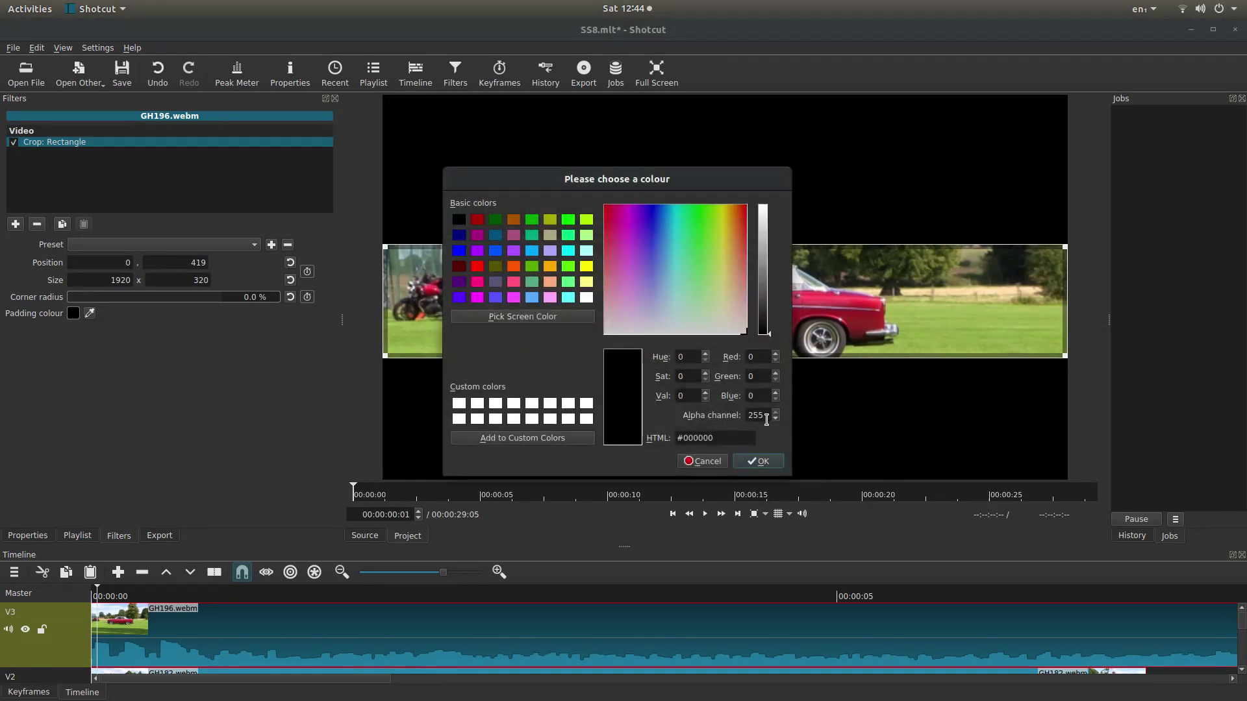
drag(765, 416, 742, 413)
text(0)
click(760, 462)
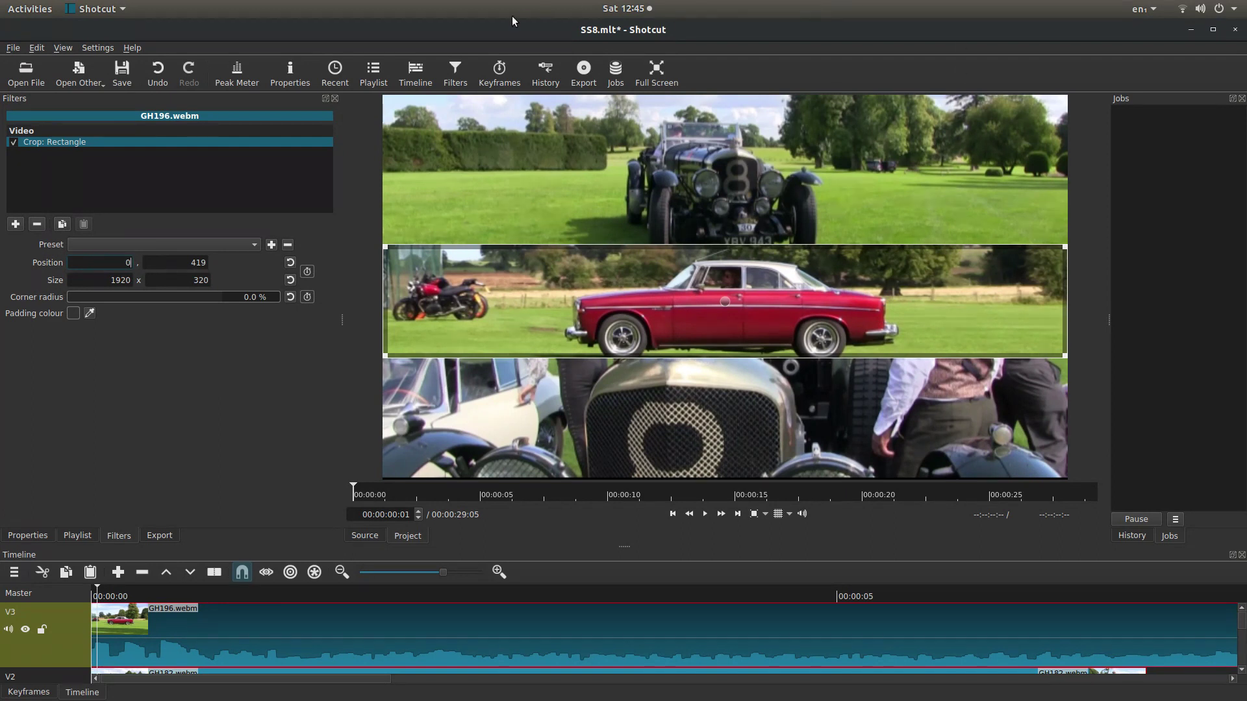
- Show the advanced export audio settings: stereo, 48000 Hz, aac, 384k
click(167, 534)
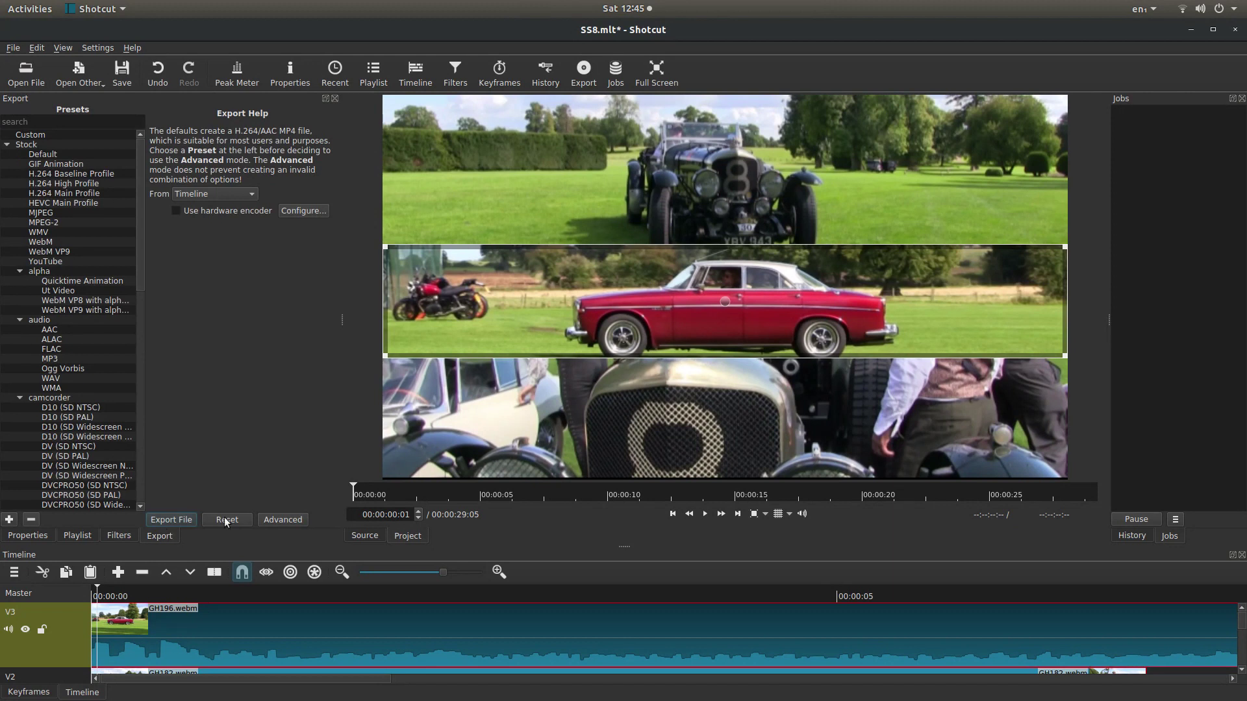
click(273, 521)
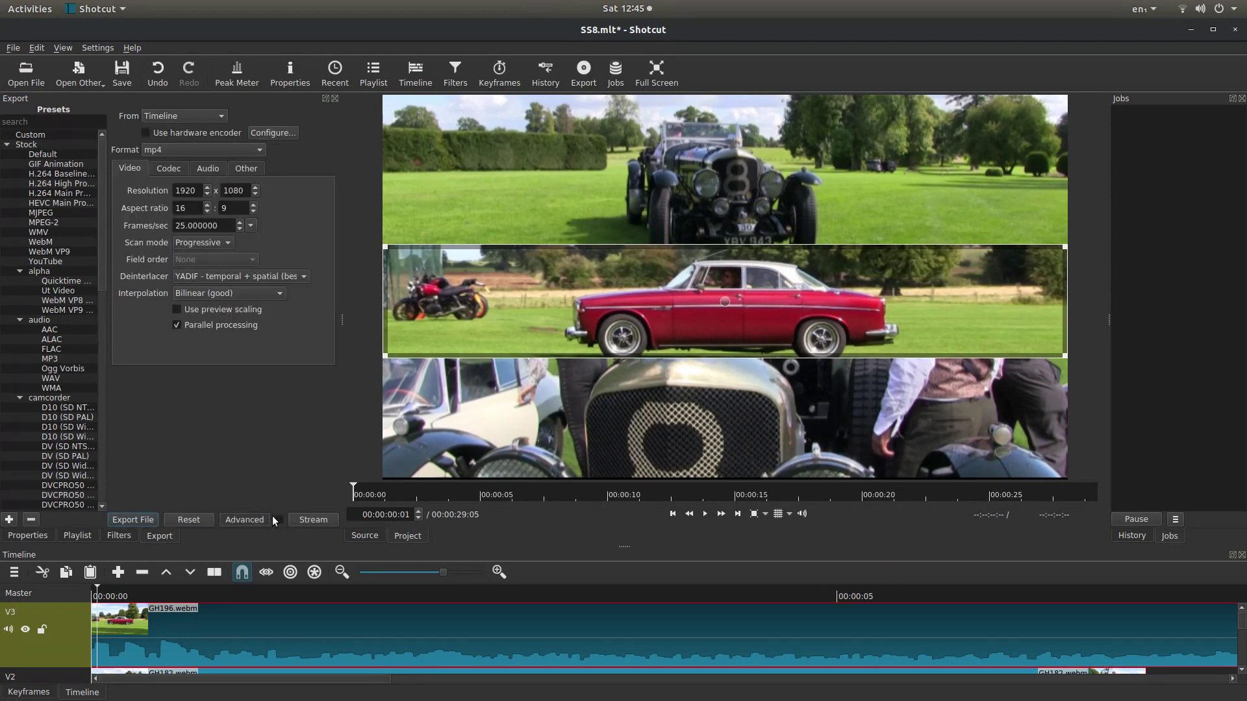
click(211, 168)
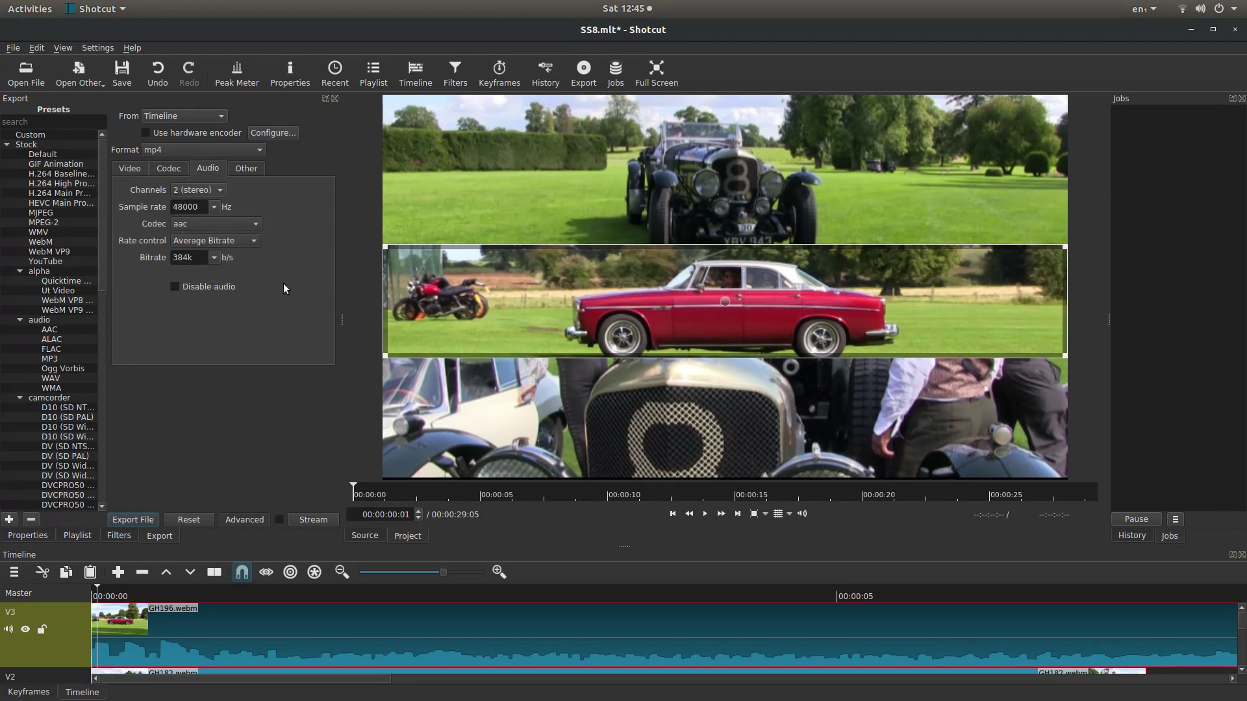